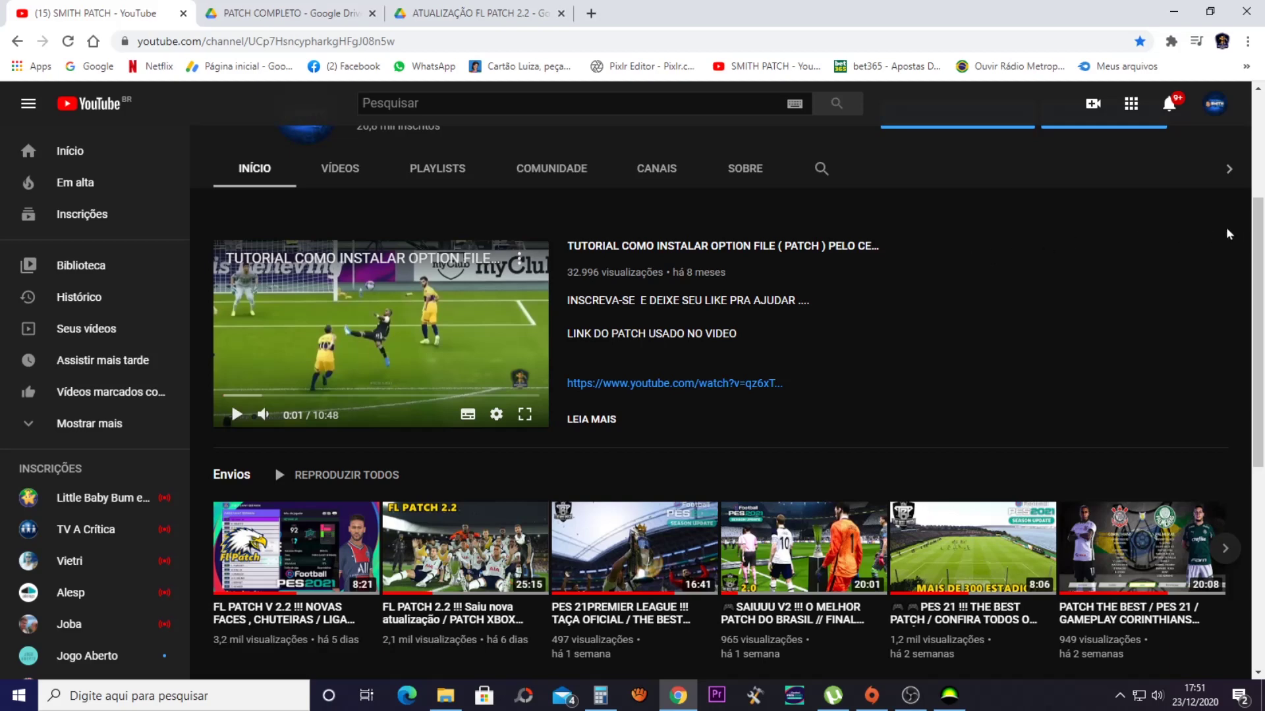
Look over the YouTube channel's uploads and the shared Google Drive folders PATCH COMPLETO and ATUALIZAÇÃO FL PATCH 2.2
drag(1257, 239, 1259, 275)
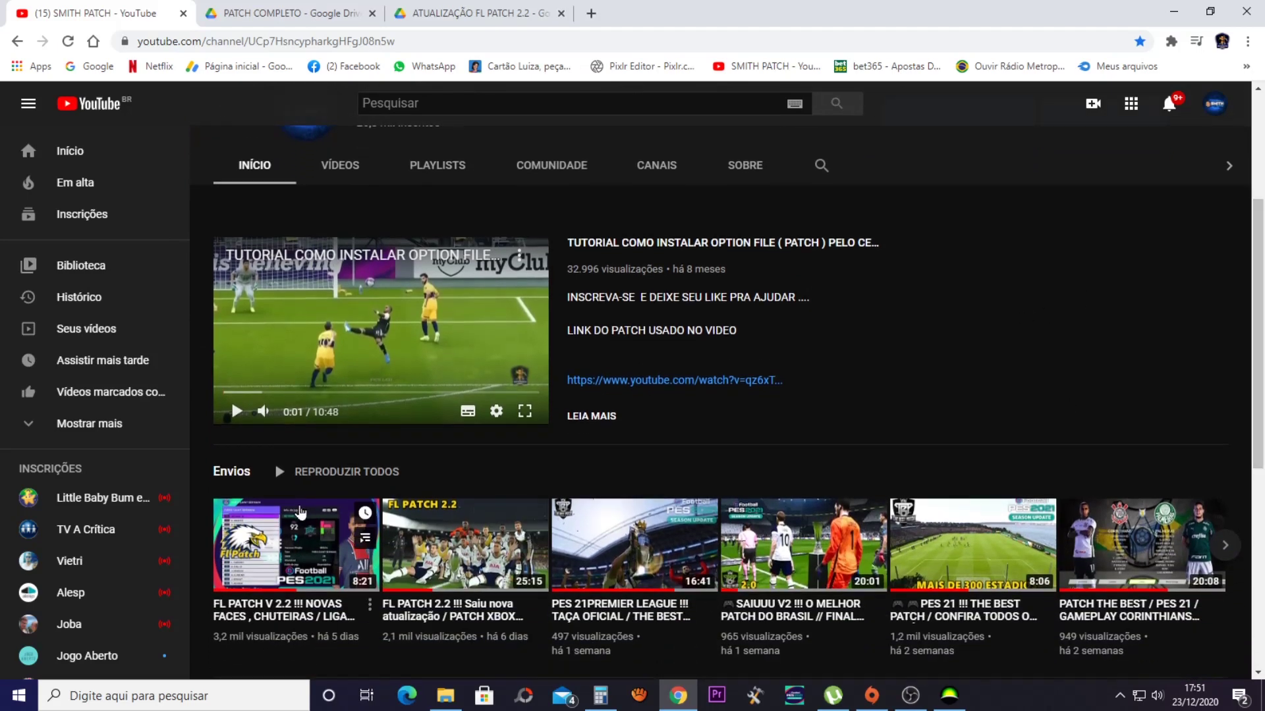
mouse_move(292, 560)
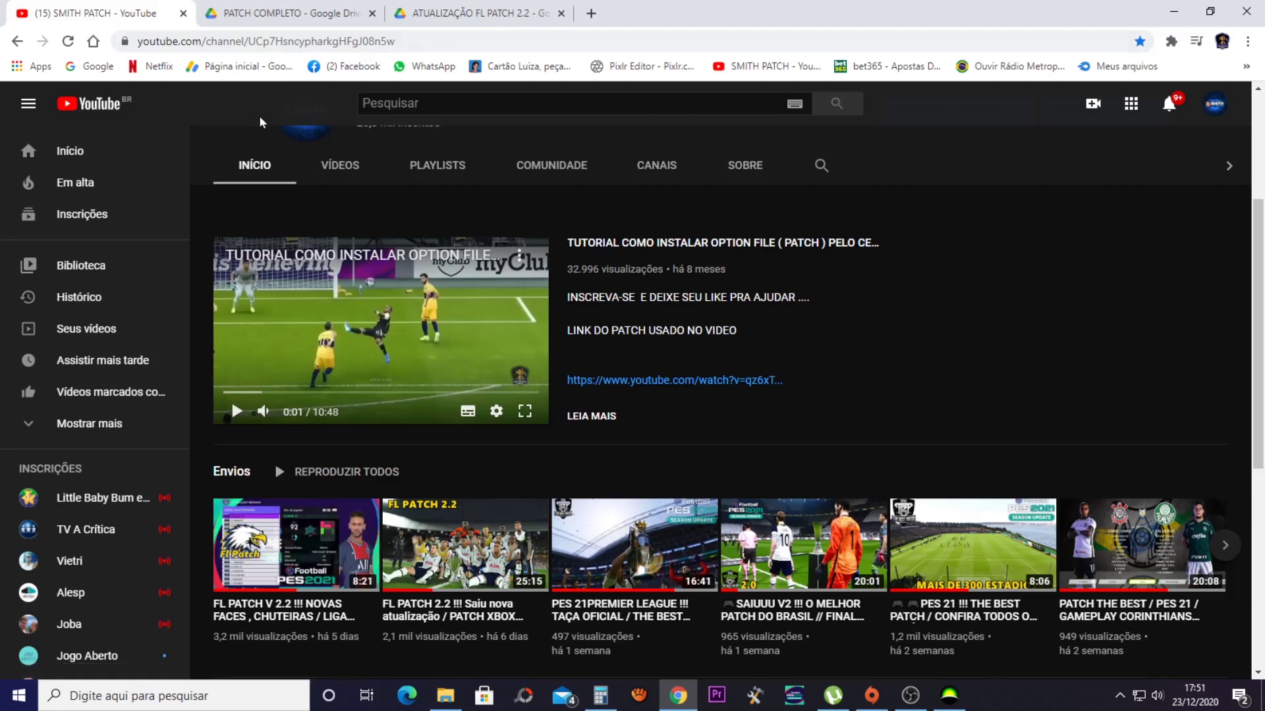
click(263, 13)
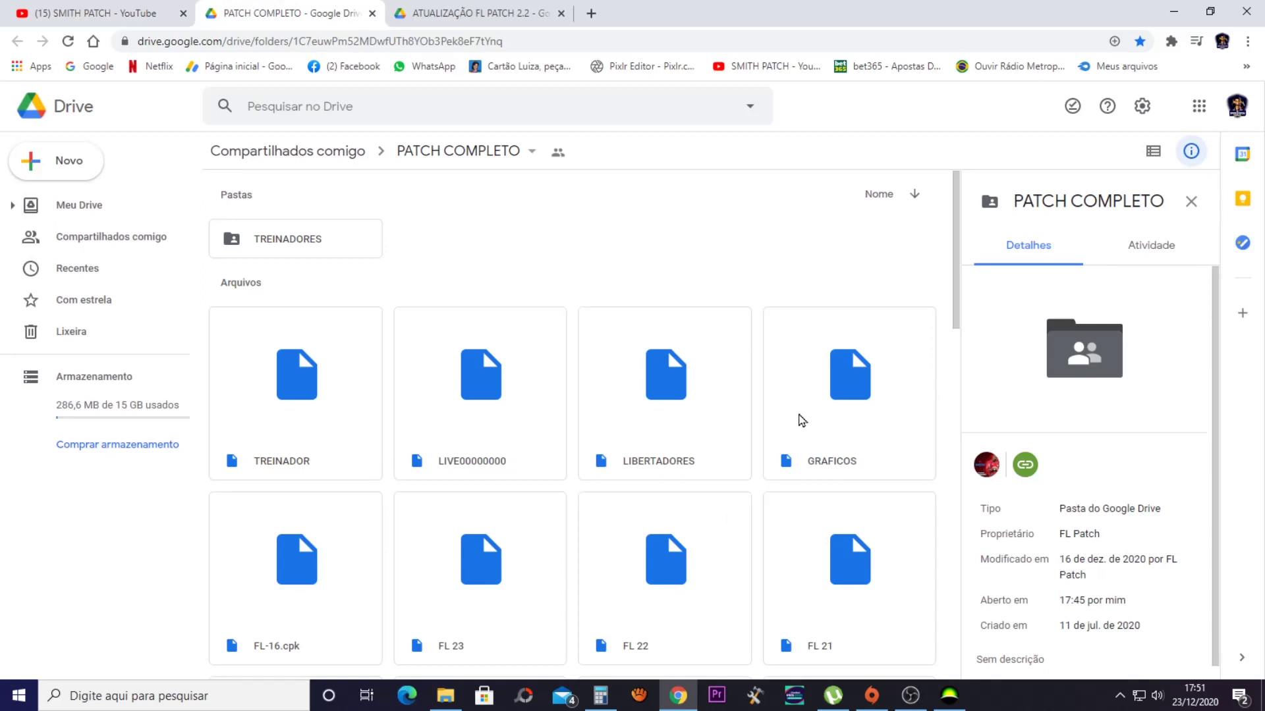
click(472, 13)
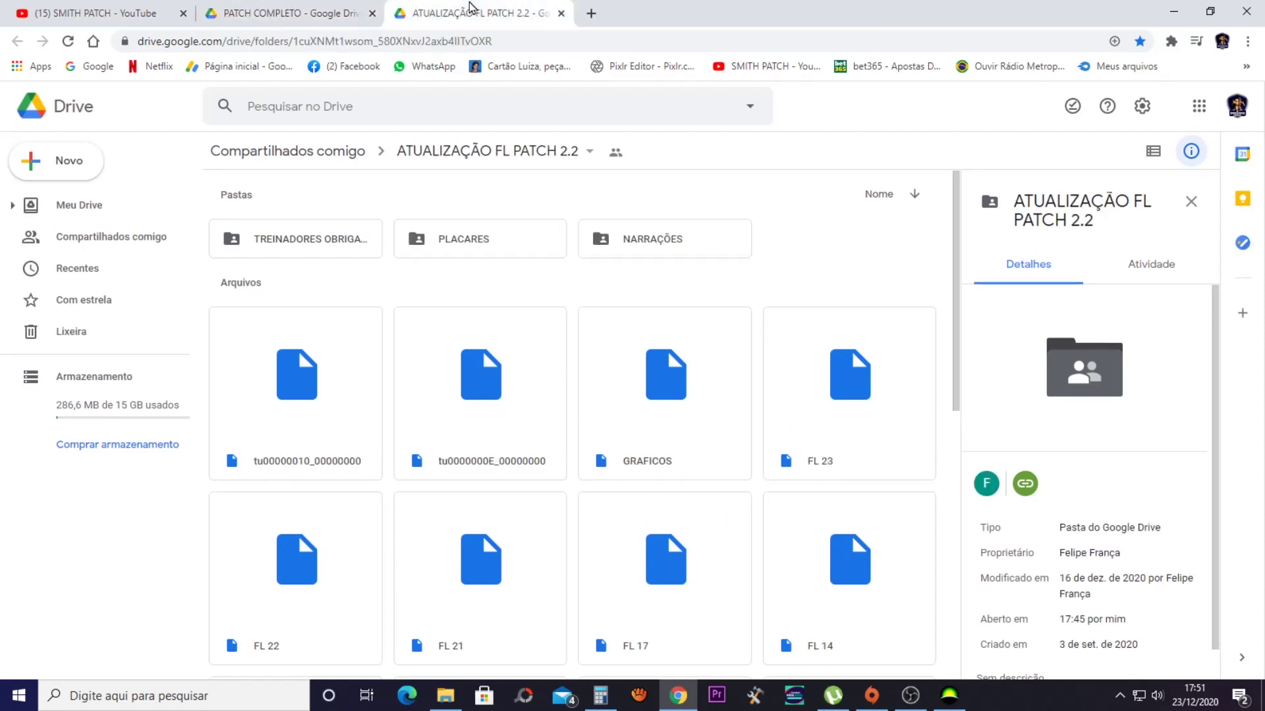
scroll(956, 250, down, 1)
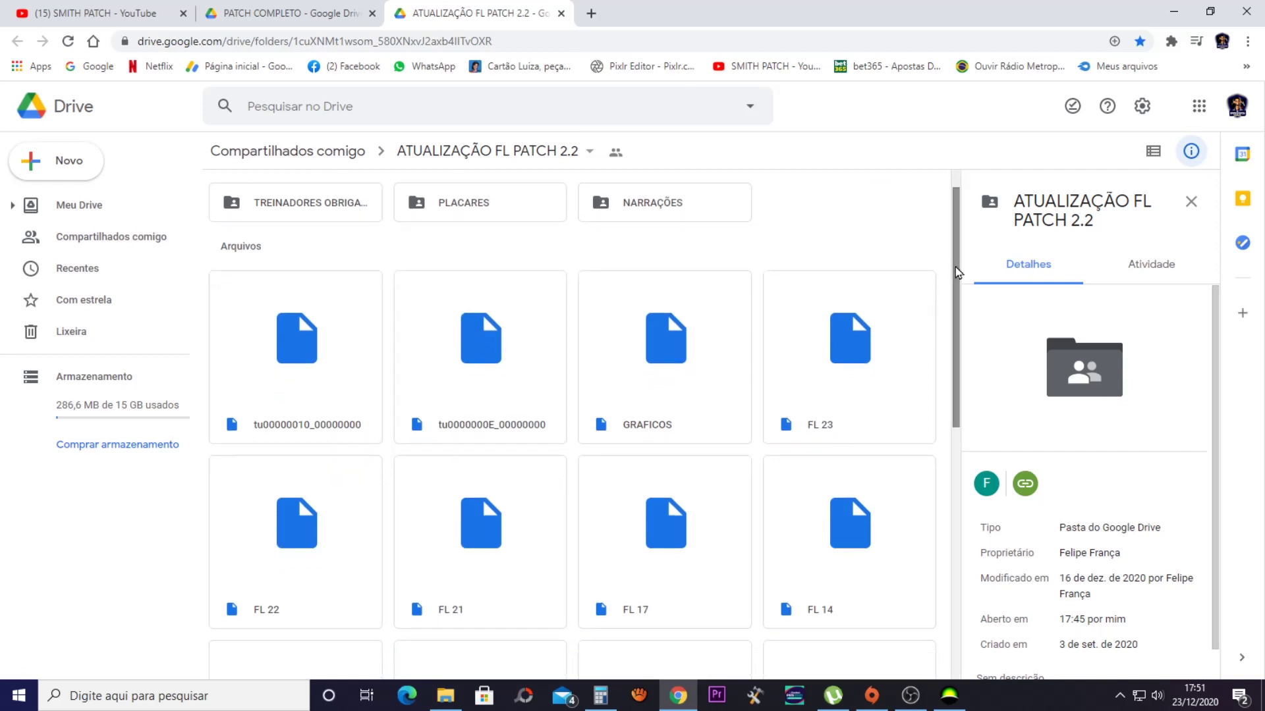
drag(955, 266, 956, 309)
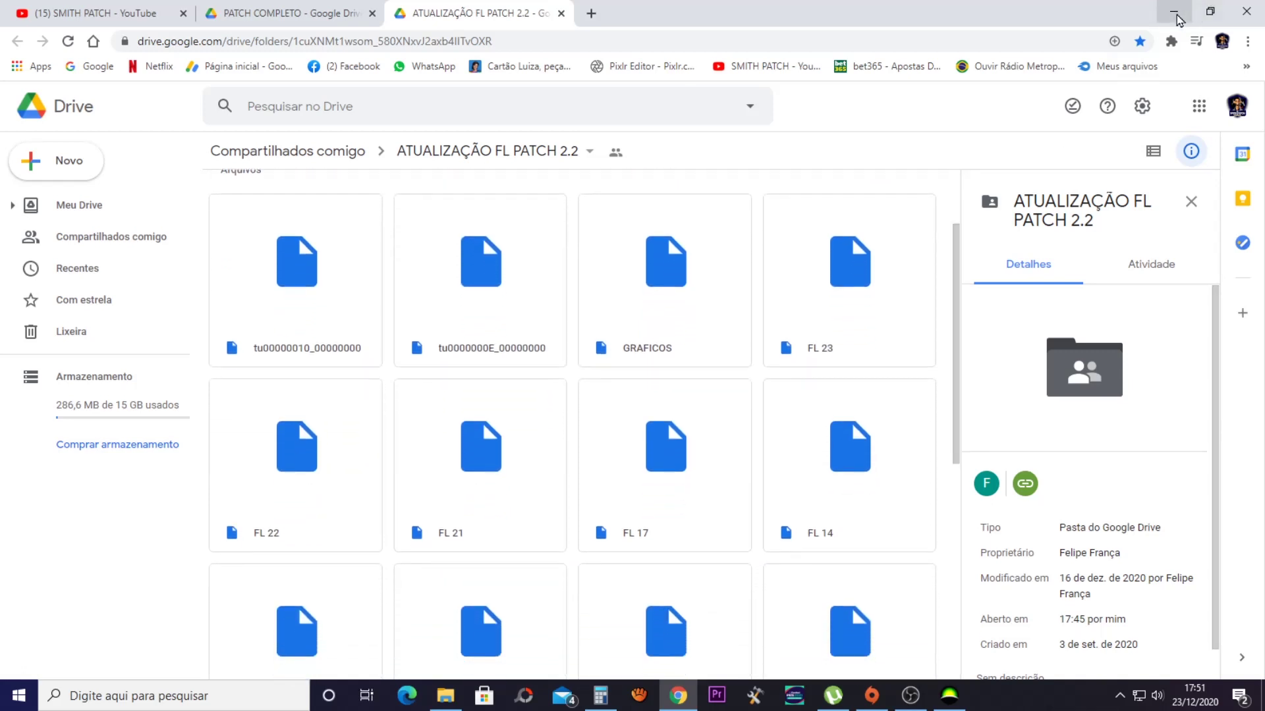
Switch to File Explorer, maximize it to review the patch files in the local 00000001 folder, and return to the desktop
click(434, 703)
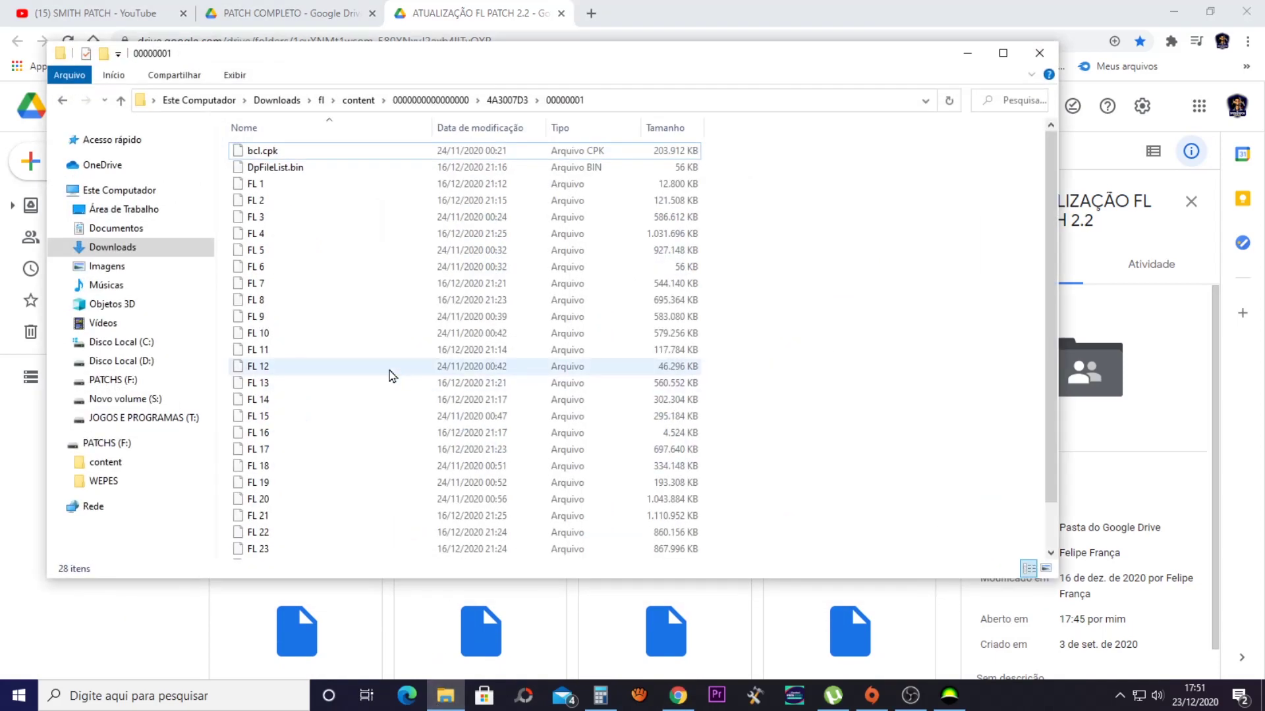
click(1003, 53)
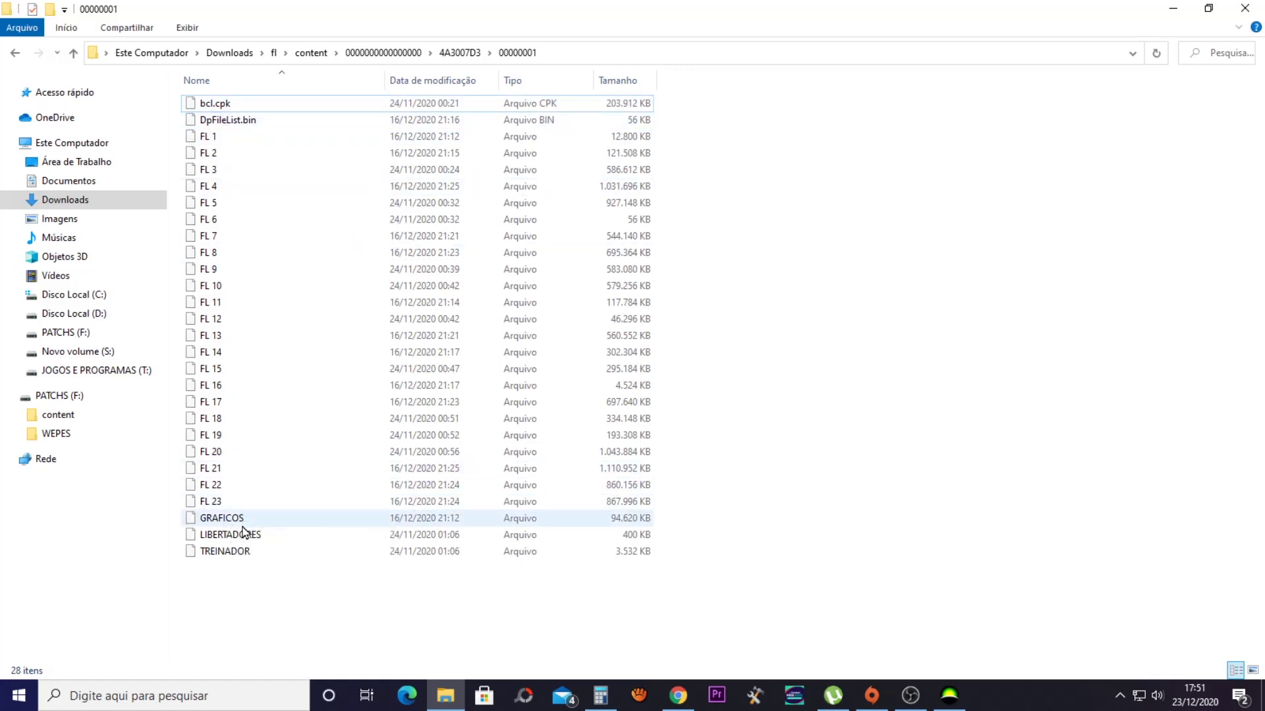
click(1172, 9)
click(1172, 9)
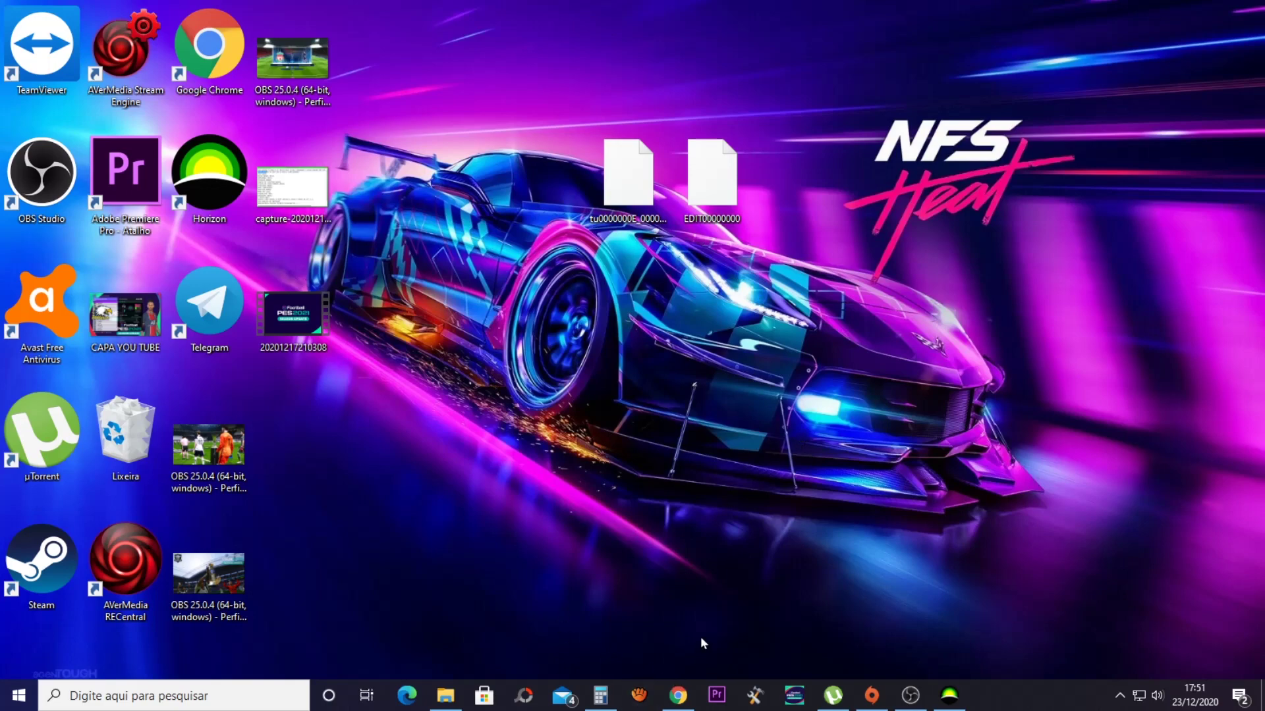
Switch back to Chrome and examine the full file list of the ATUALIZAÇÃO FL PATCH 2.2 folder
click(677, 695)
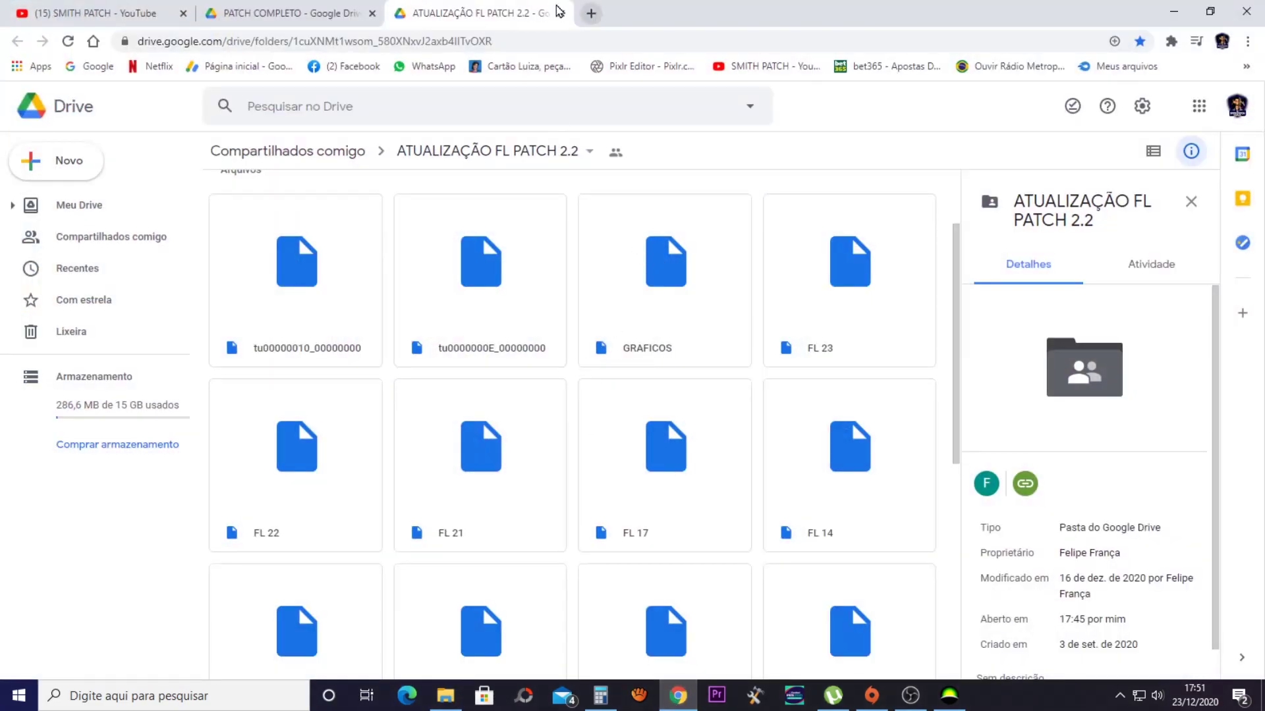
drag(951, 255, 953, 491)
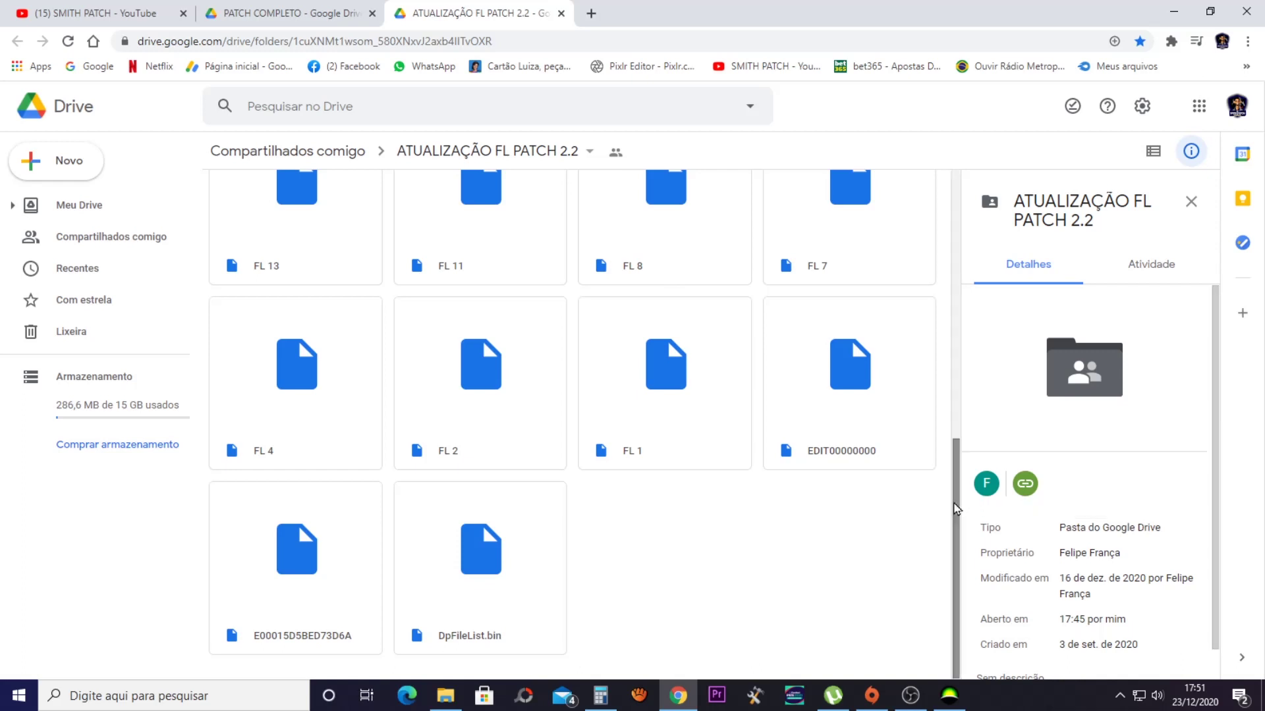
drag(951, 500, 946, 254)
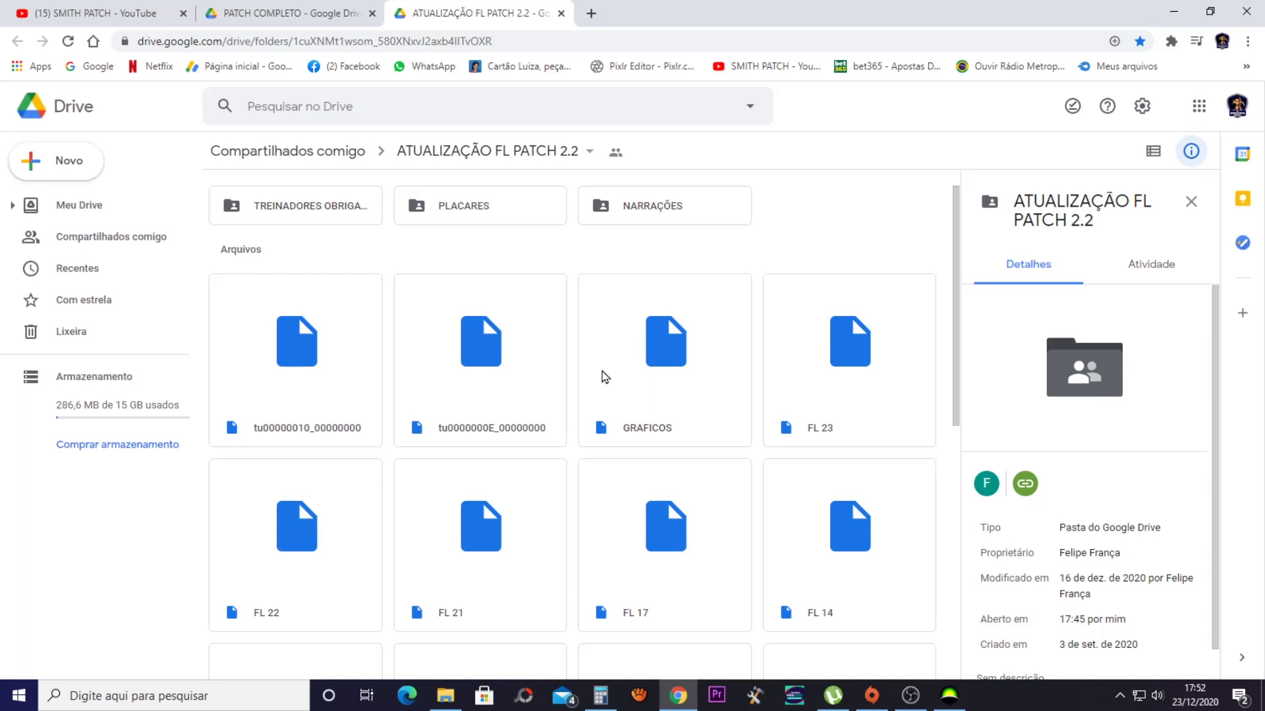
drag(959, 256, 956, 534)
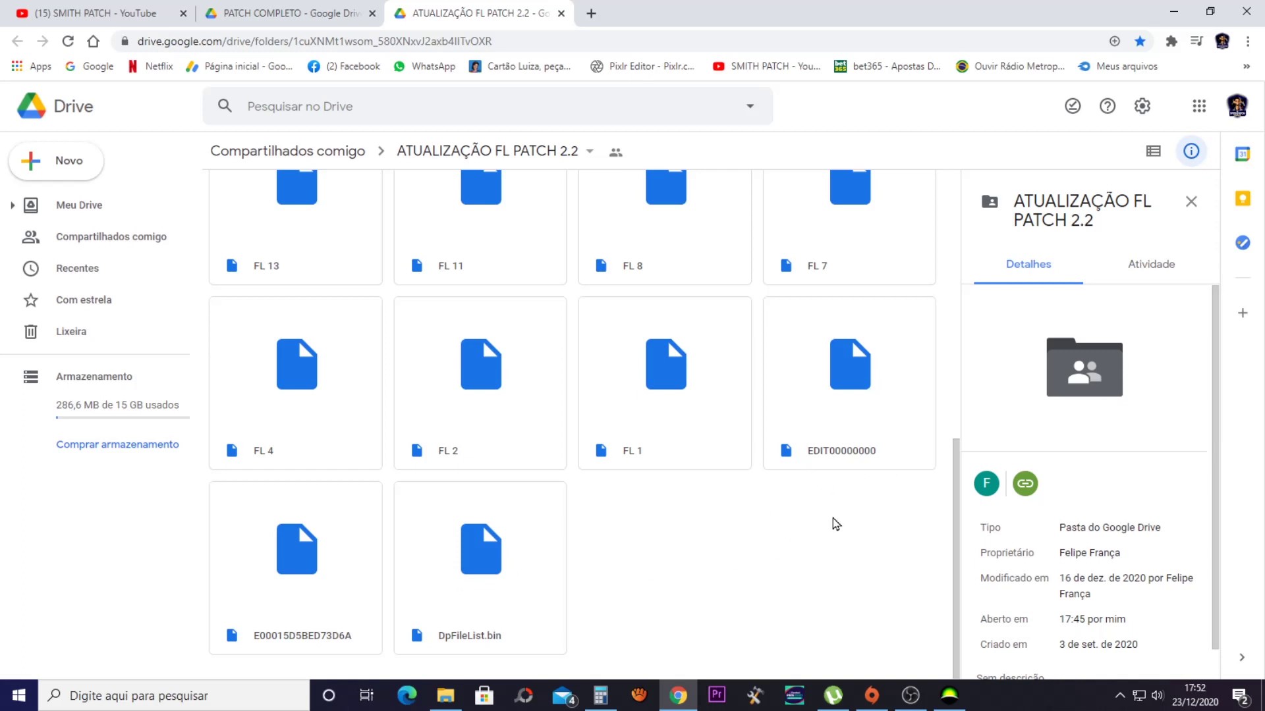
drag(956, 551, 947, 273)
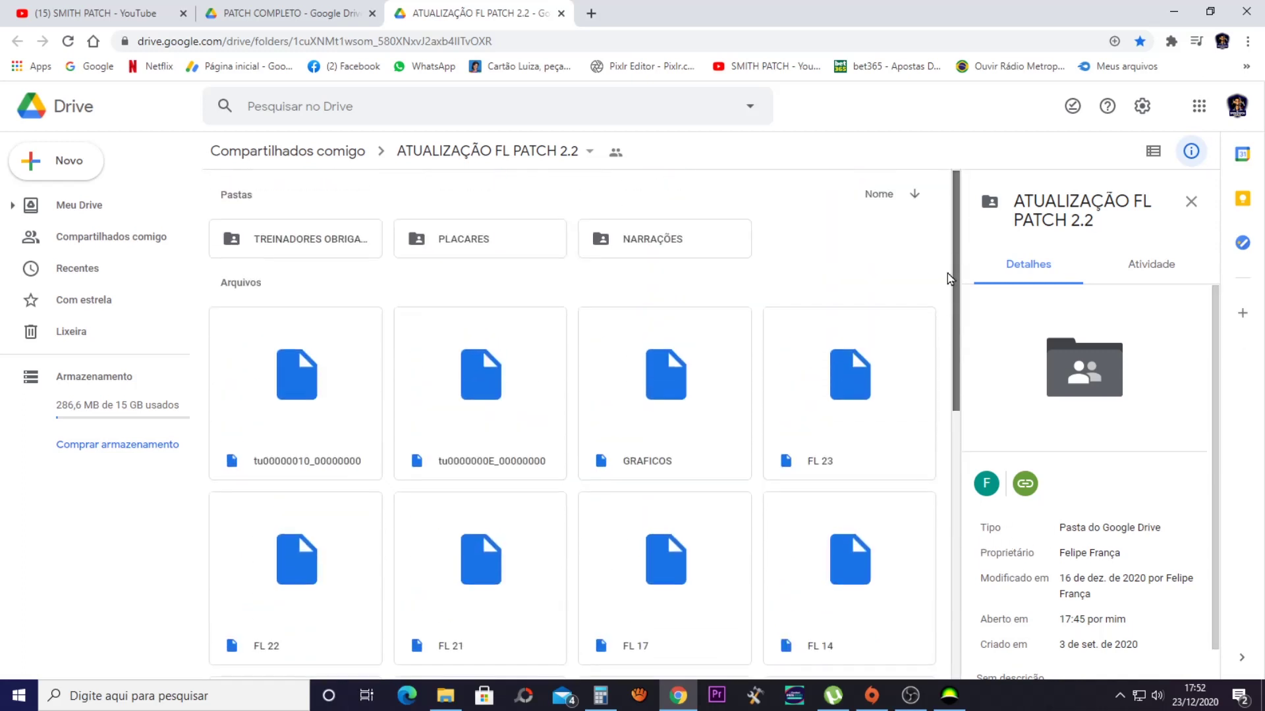
Open the TREINADORES OBRIGATORIO subfolder and return to the ATUALIZAÇÃO FL PATCH 2.2 folder
double_click(334, 239)
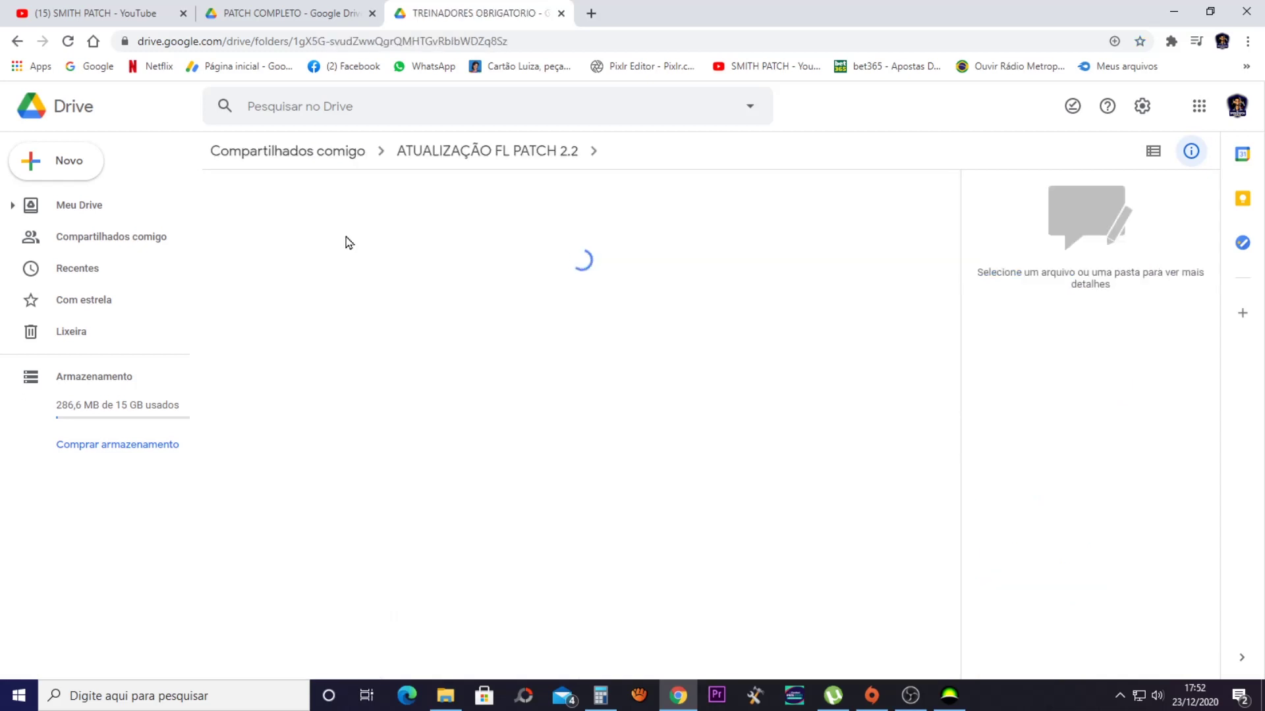
click(518, 154)
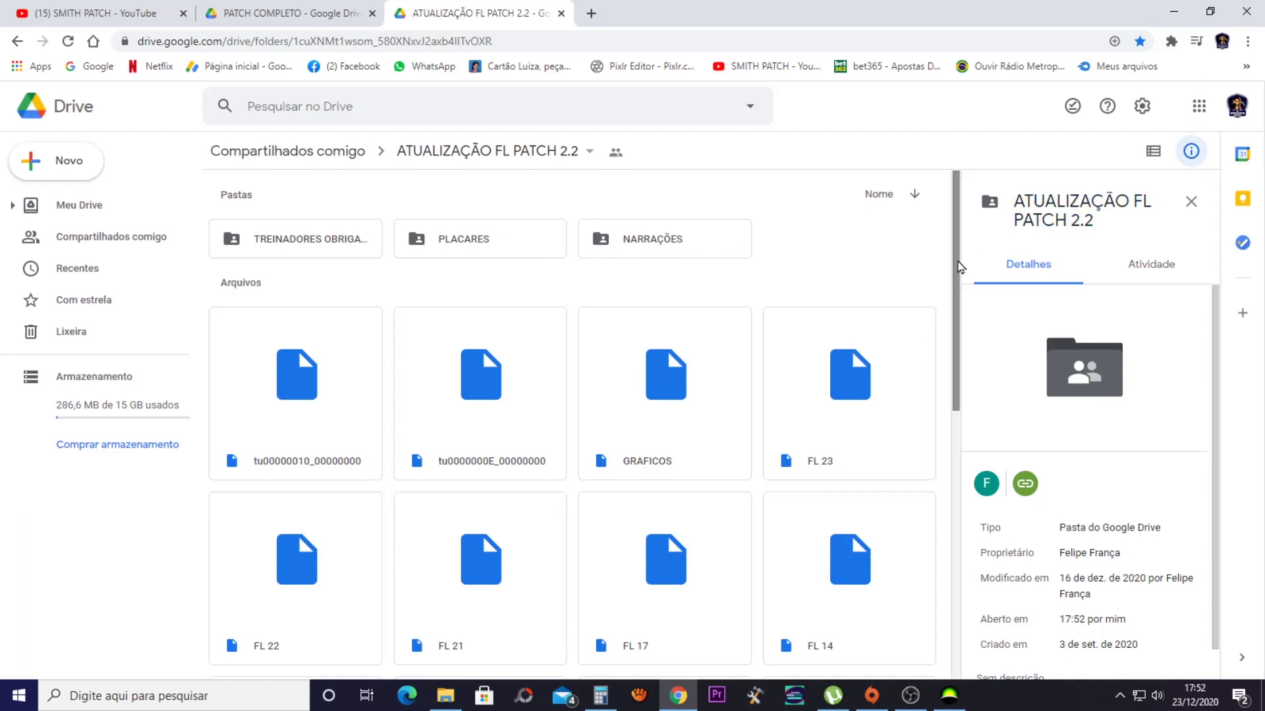
drag(959, 266, 947, 253)
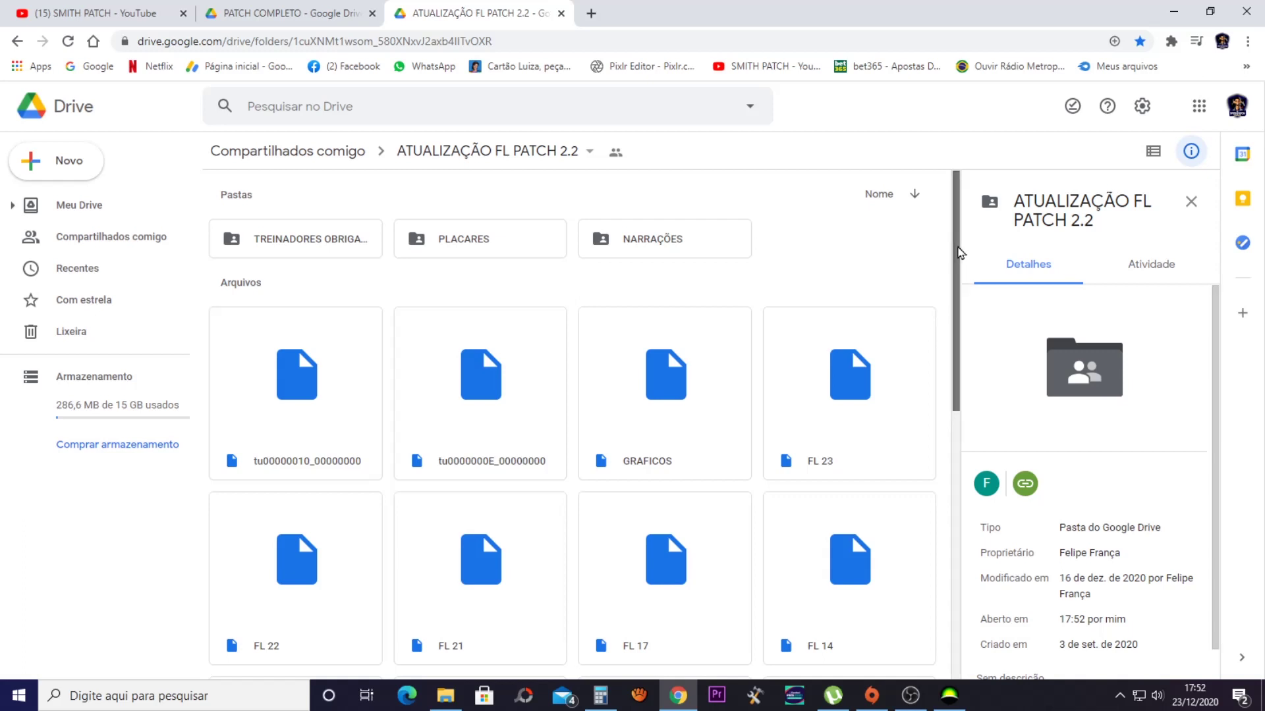
mouse_move(958, 252)
mouse_down()
mouse_move(957, 264)
mouse_move(959, 248)
mouse_up()
Compare the PATCH COMPLETO and ATUALIZAÇÃO FL PATCH 2.2 Drive folders with the local 00000001 folder in File Explorer
click(323, 12)
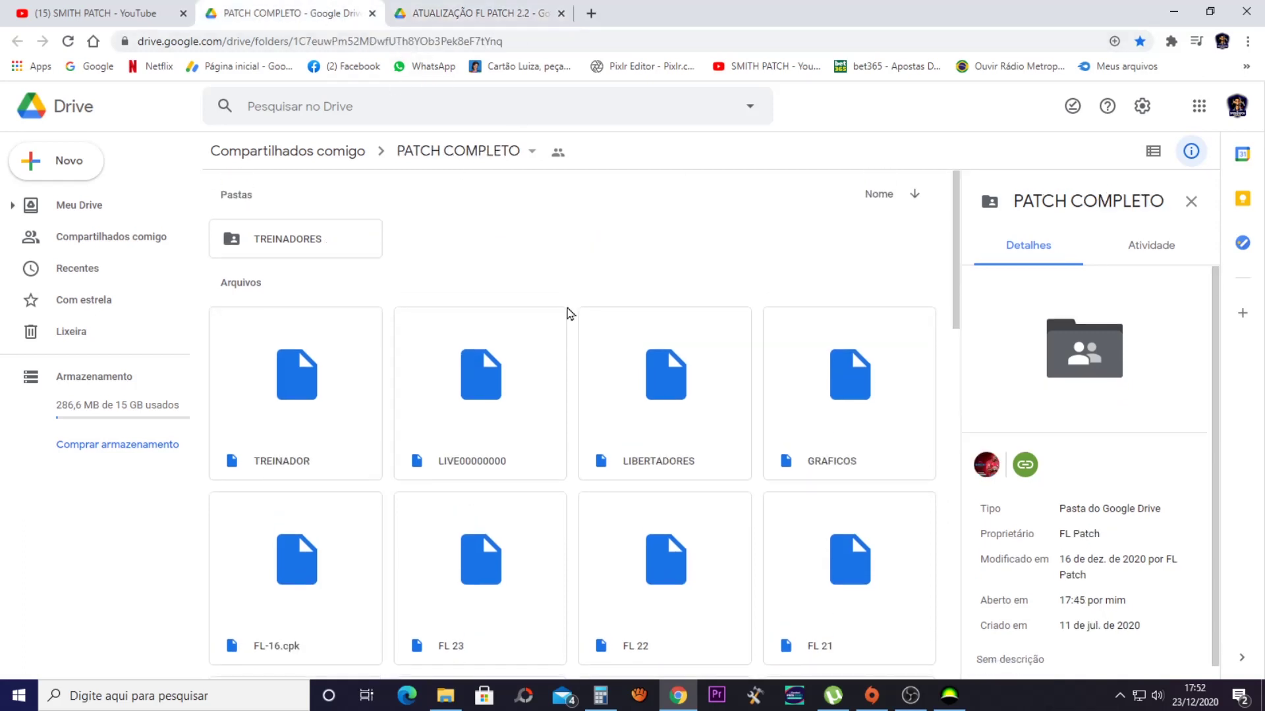
click(463, 8)
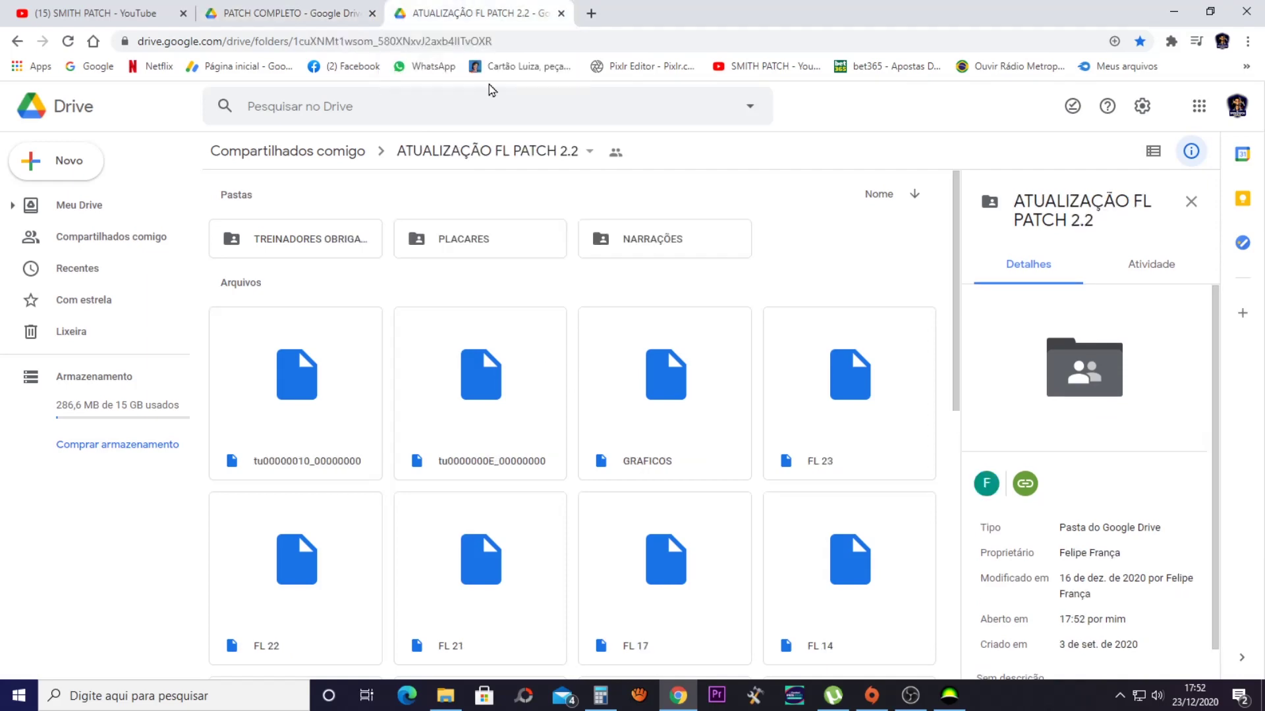
click(446, 698)
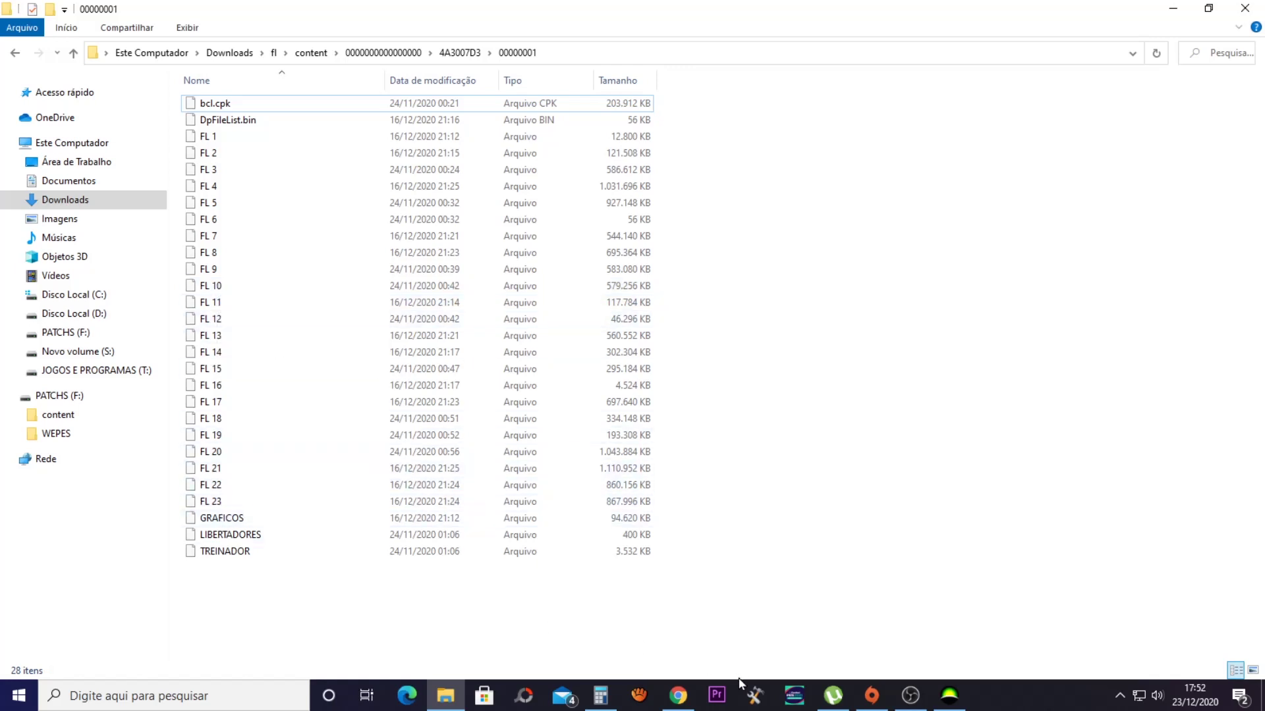
click(677, 695)
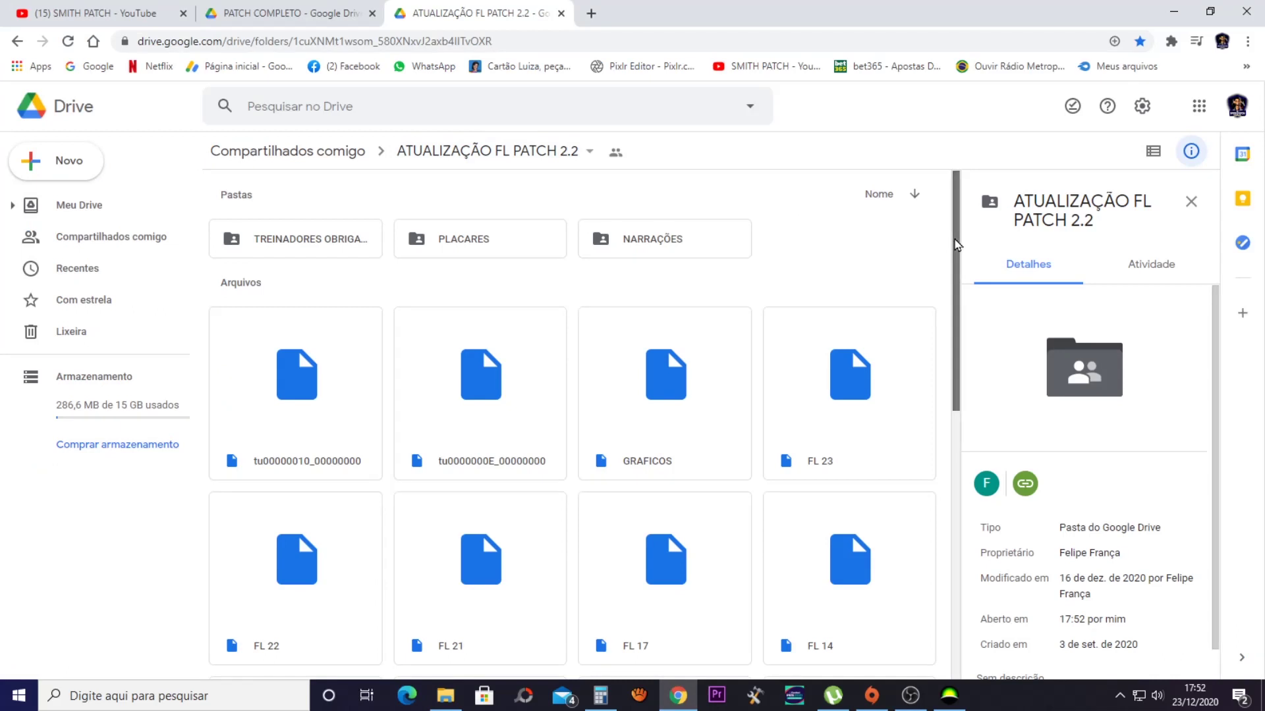
mouse_move(955, 243)
mouse_down()
mouse_move(957, 257)
mouse_move(960, 243)
mouse_up()
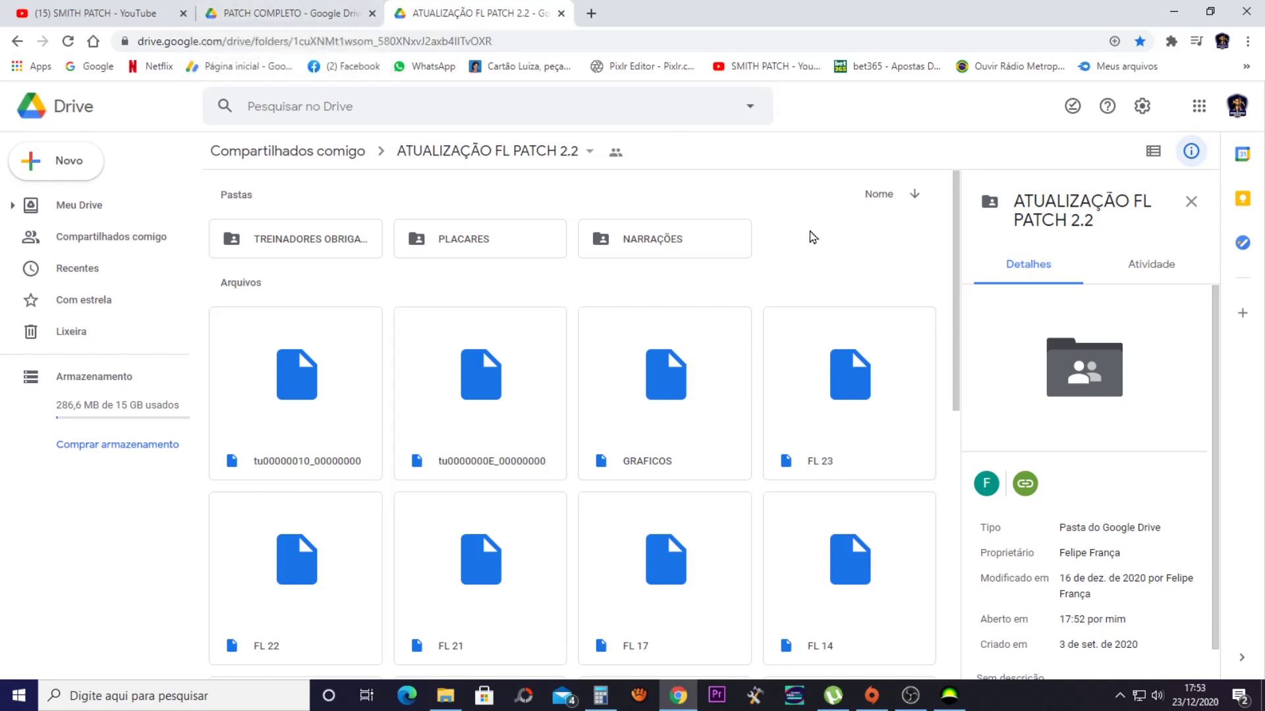
click(445, 695)
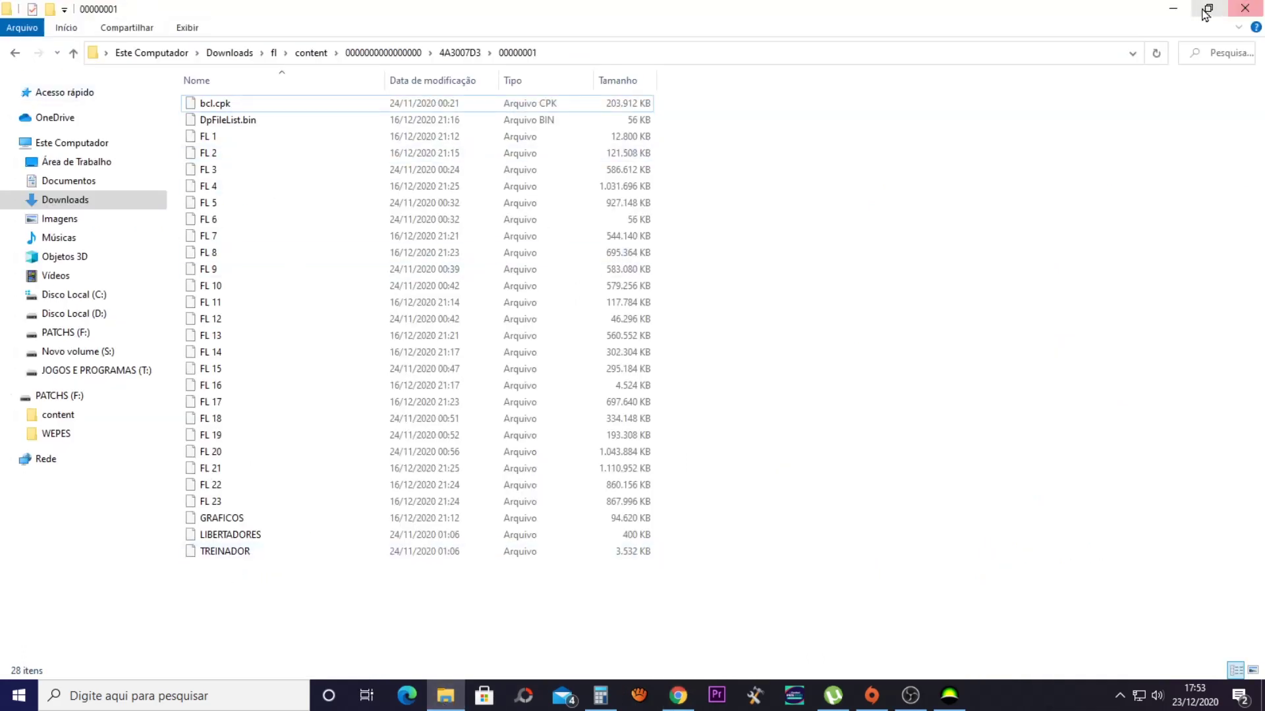
click(1176, 11)
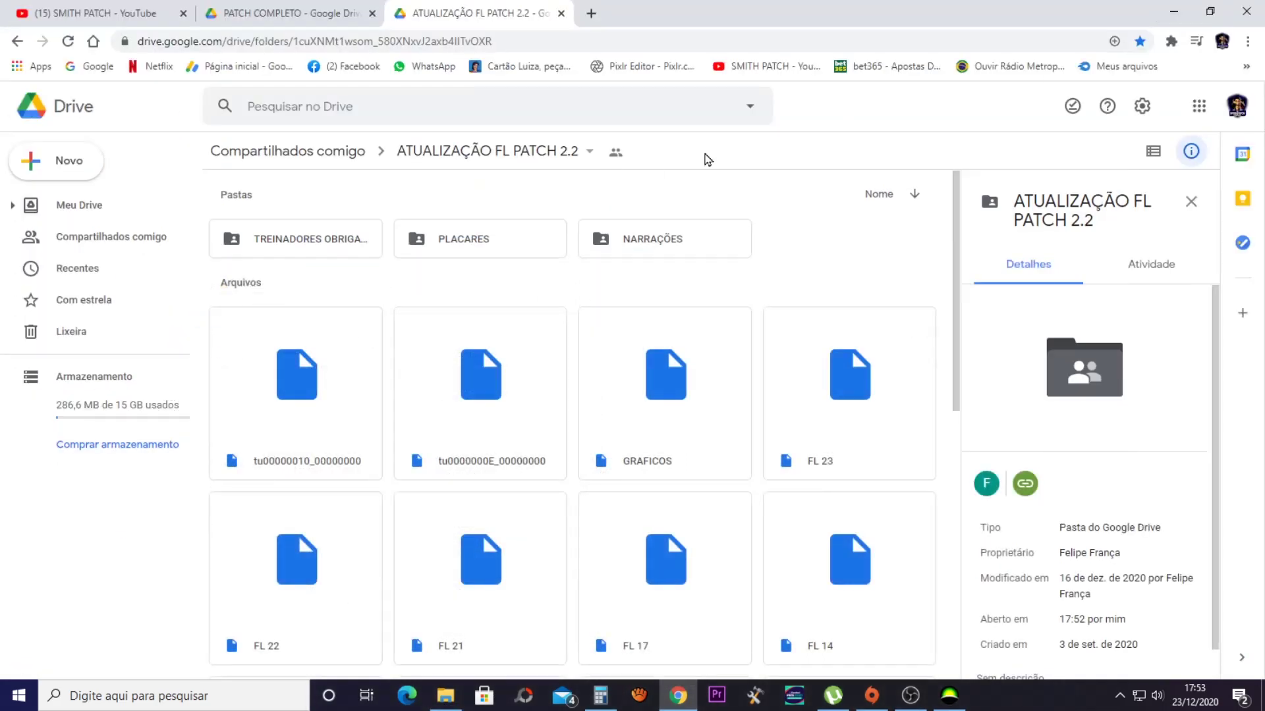
click(1171, 9)
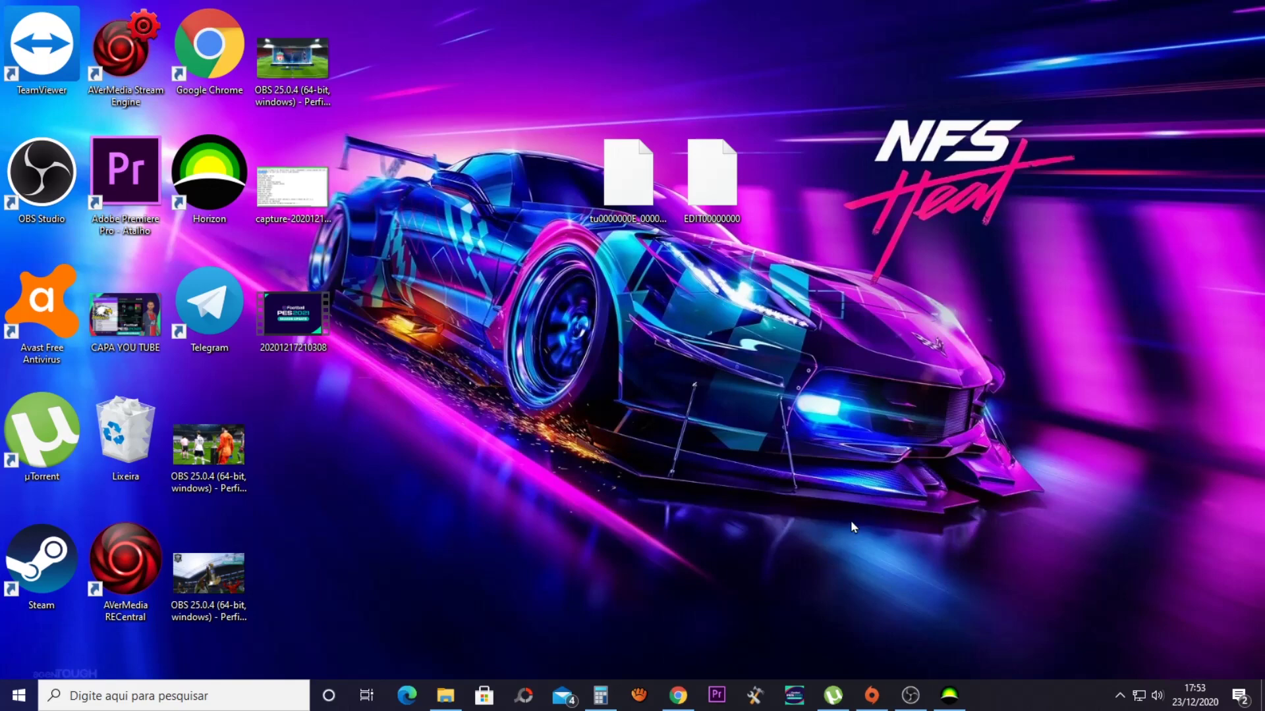
click(678, 695)
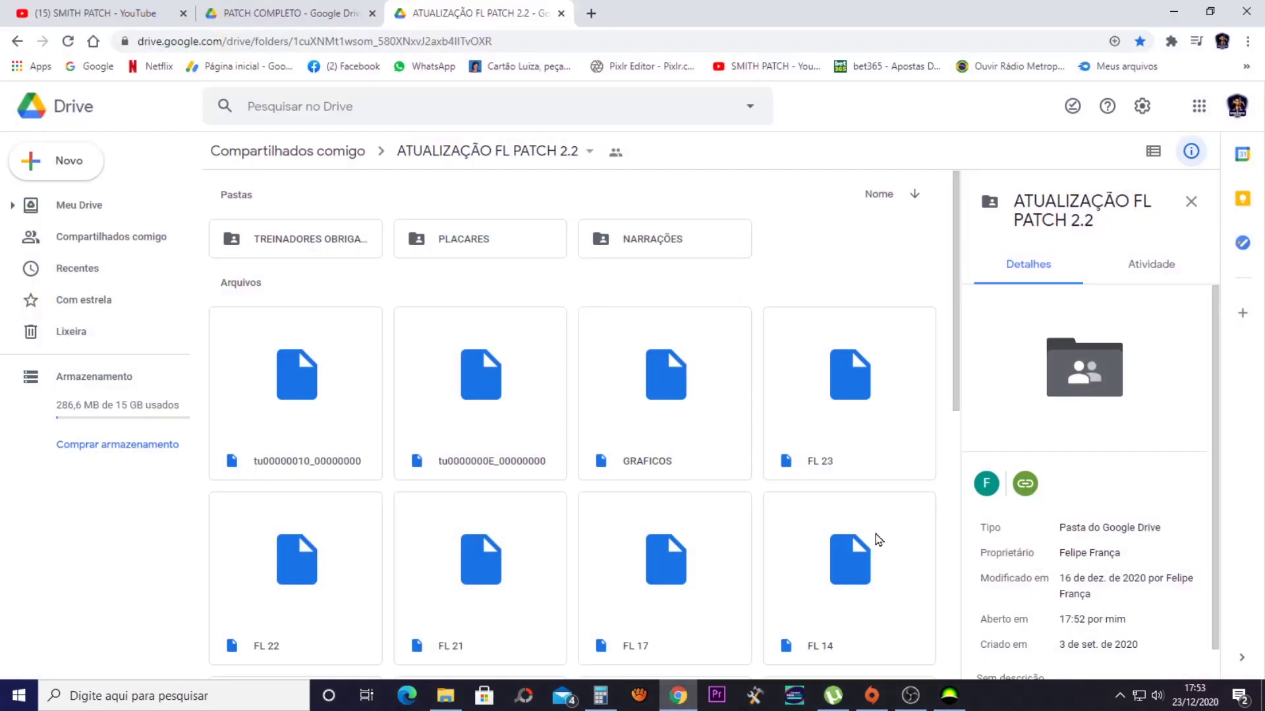
View the SMITH PATCH channel page on YouTube up to its header, and return to the desktop
click(112, 9)
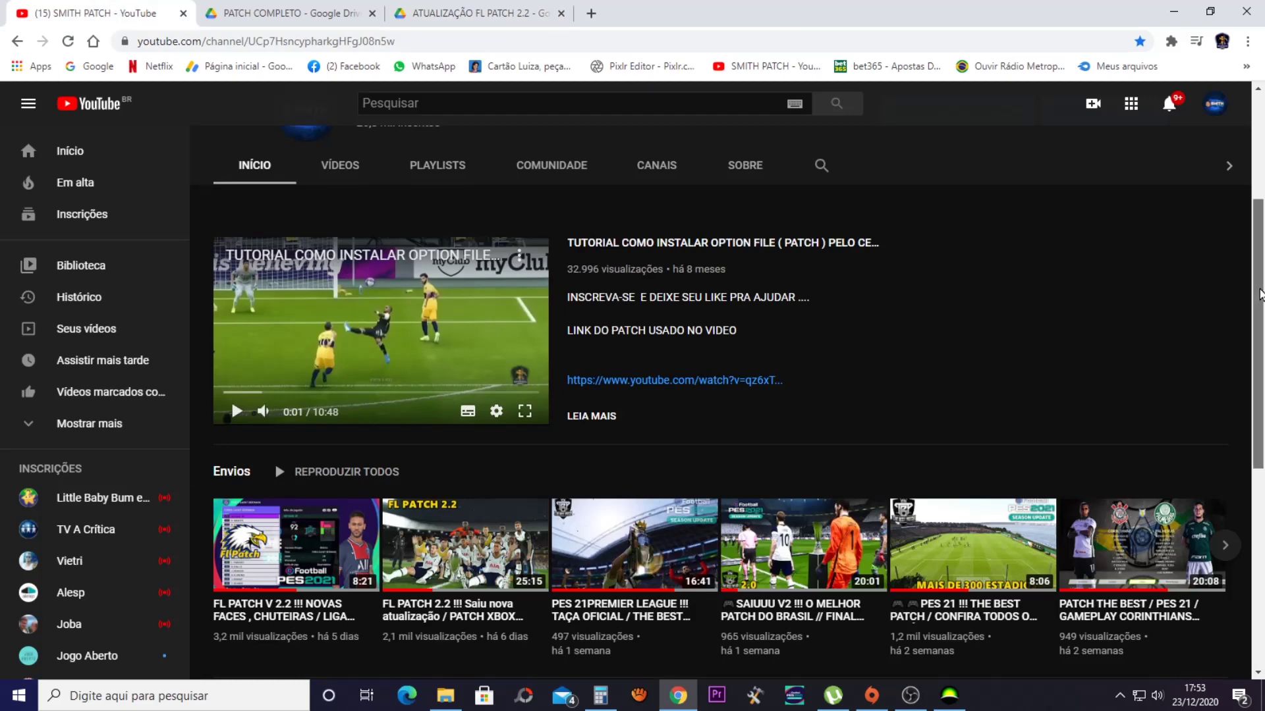
scroll(1259, 290, up, 1)
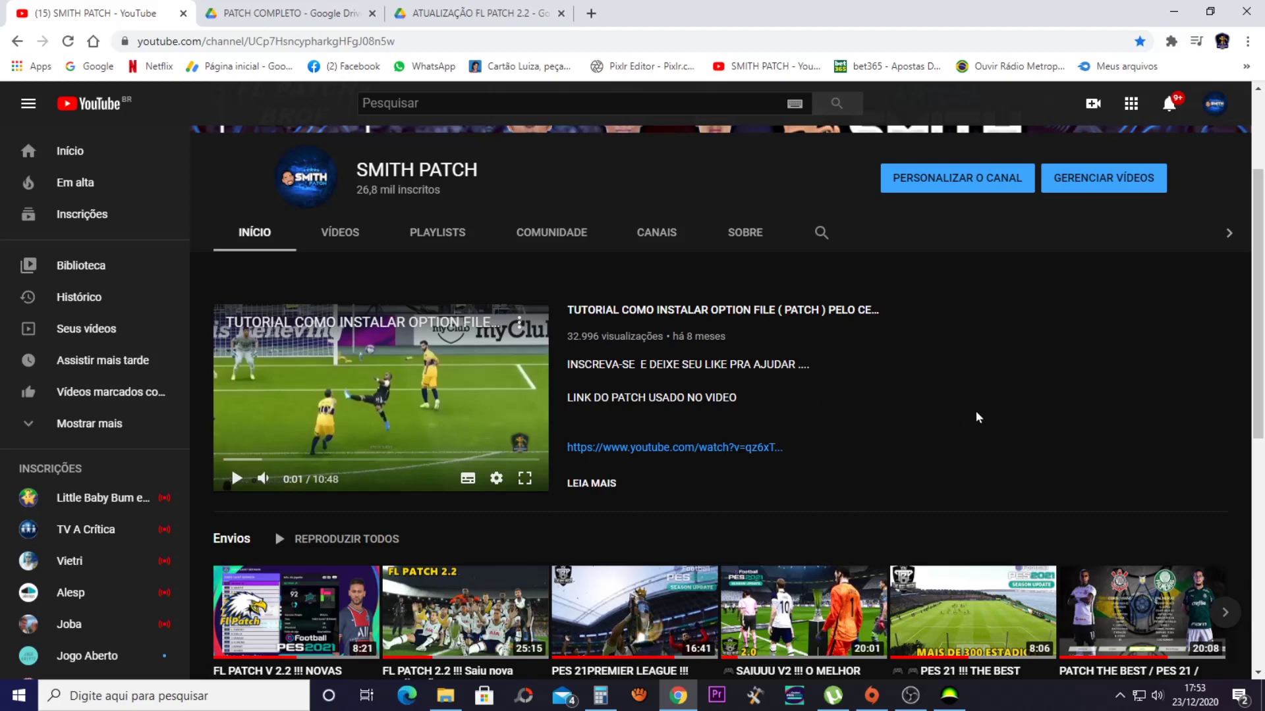
click(1173, 9)
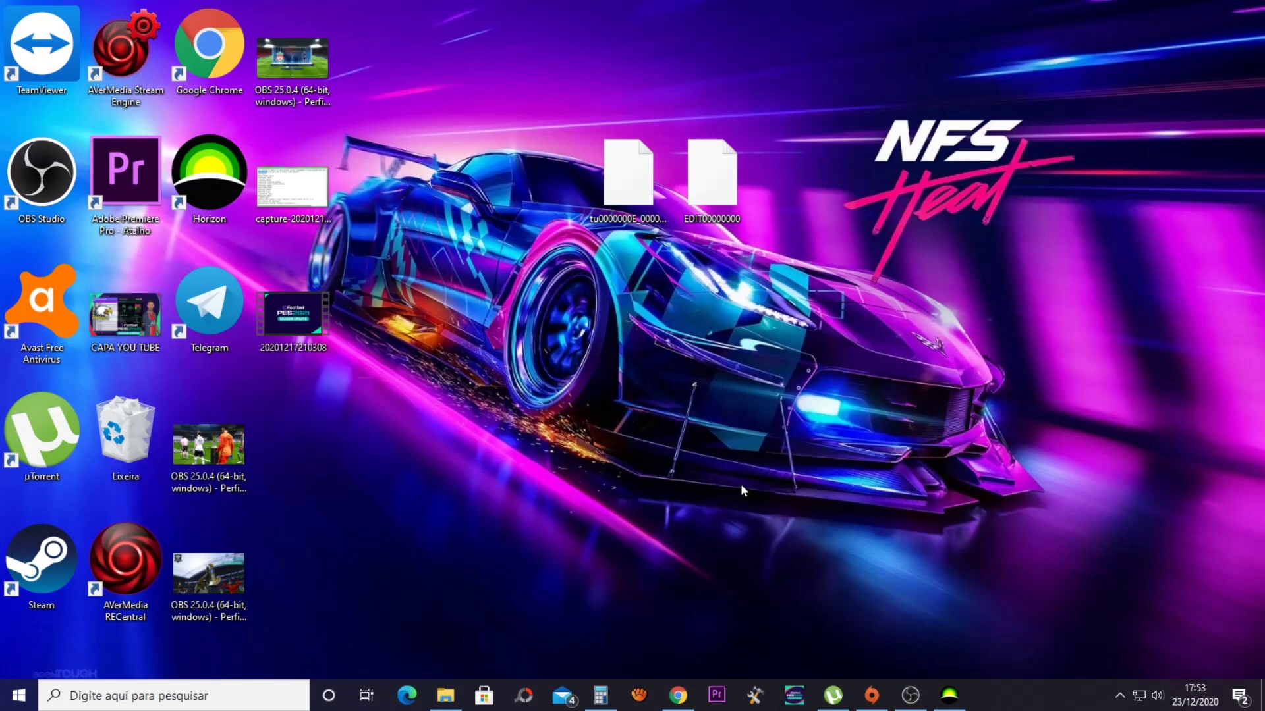
Switch to Horizon, collapse the Flash Drive's contents, and view the package selection dialog for injecting a new file before closing it
click(958, 703)
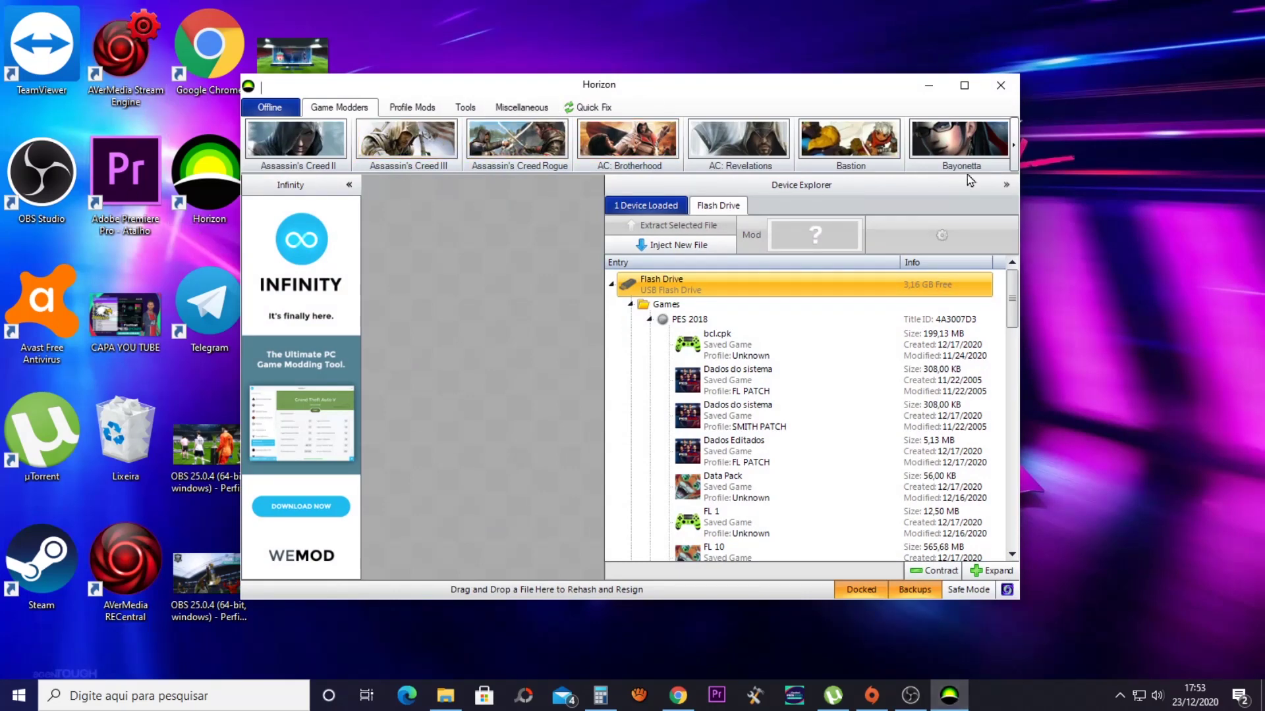
drag(847, 97, 873, 46)
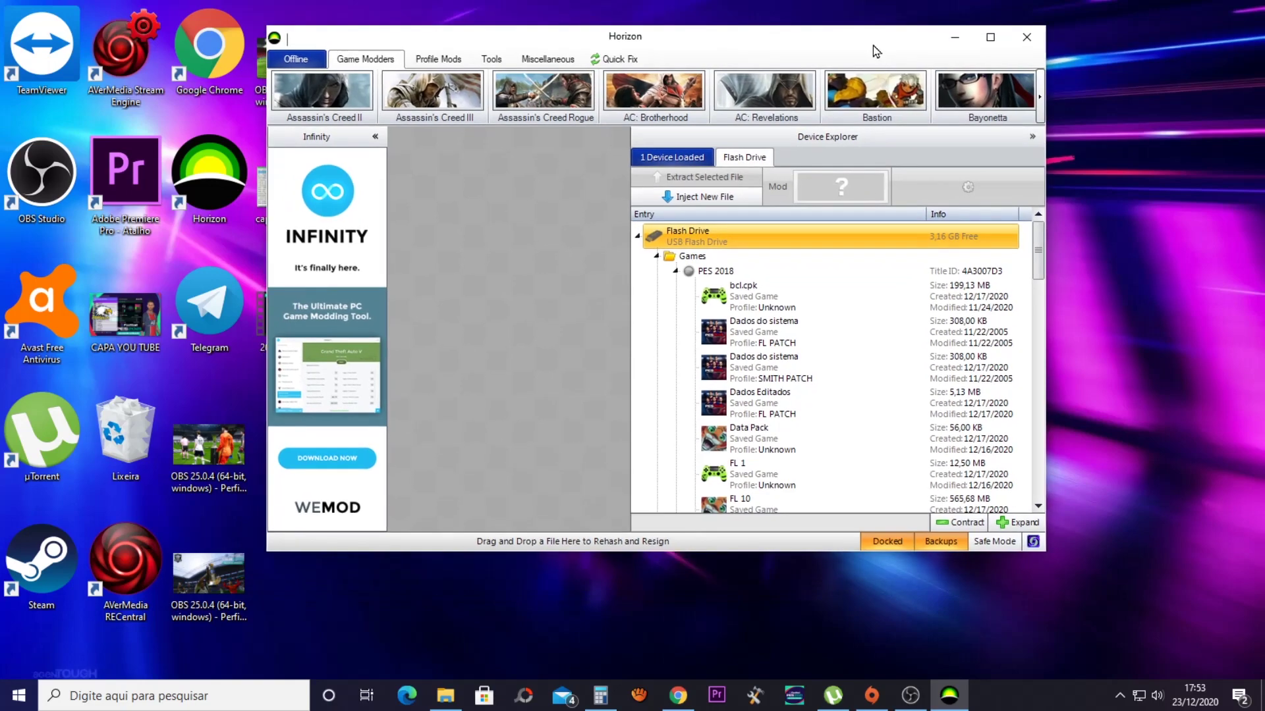
click(637, 235)
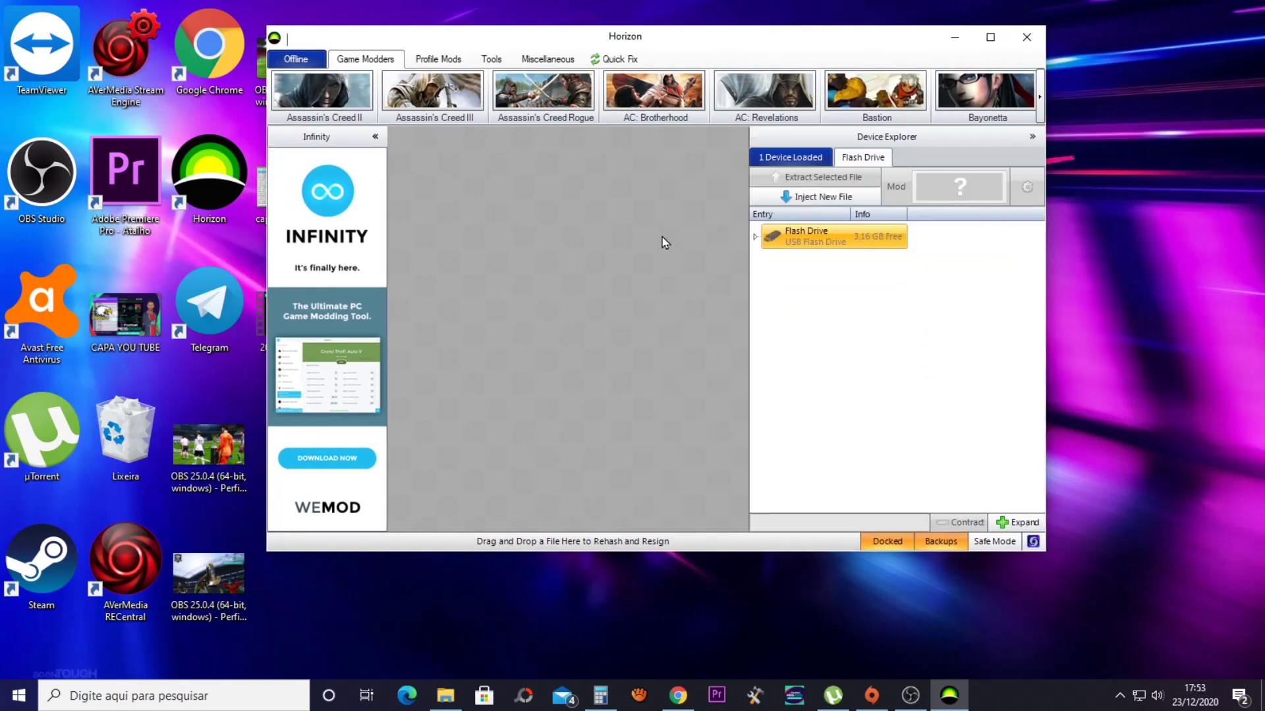
click(807, 196)
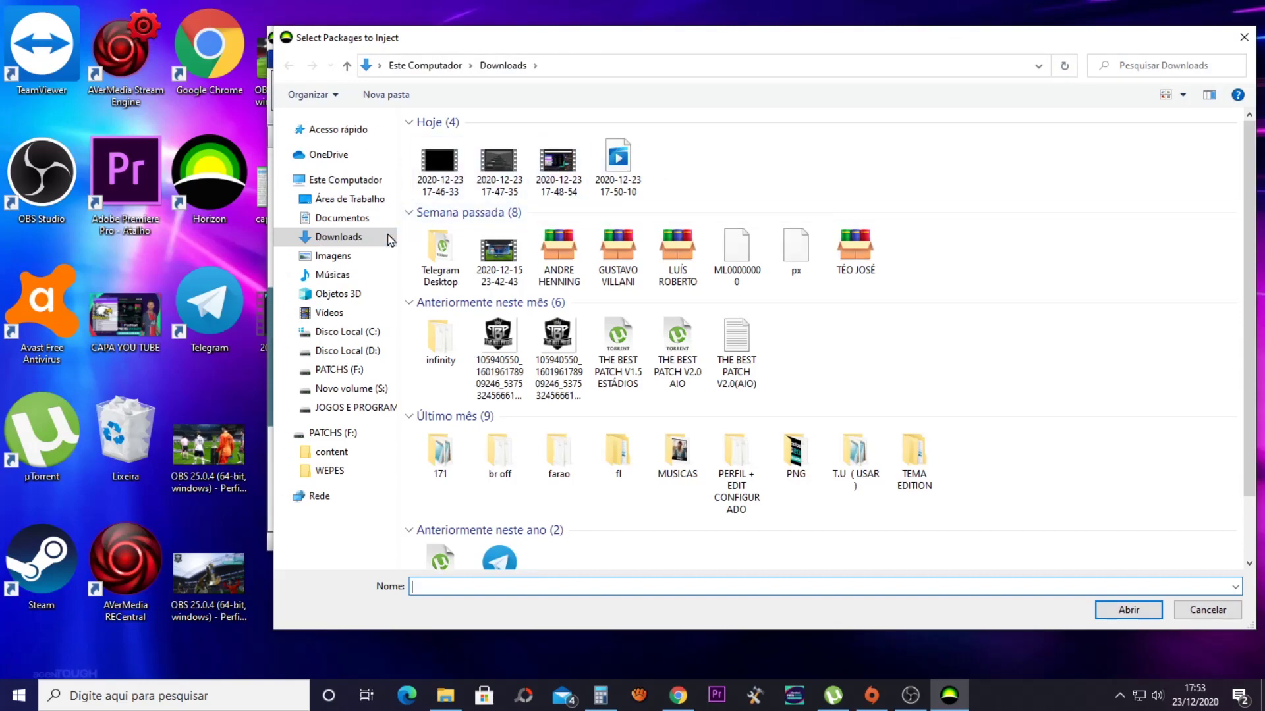
click(1241, 38)
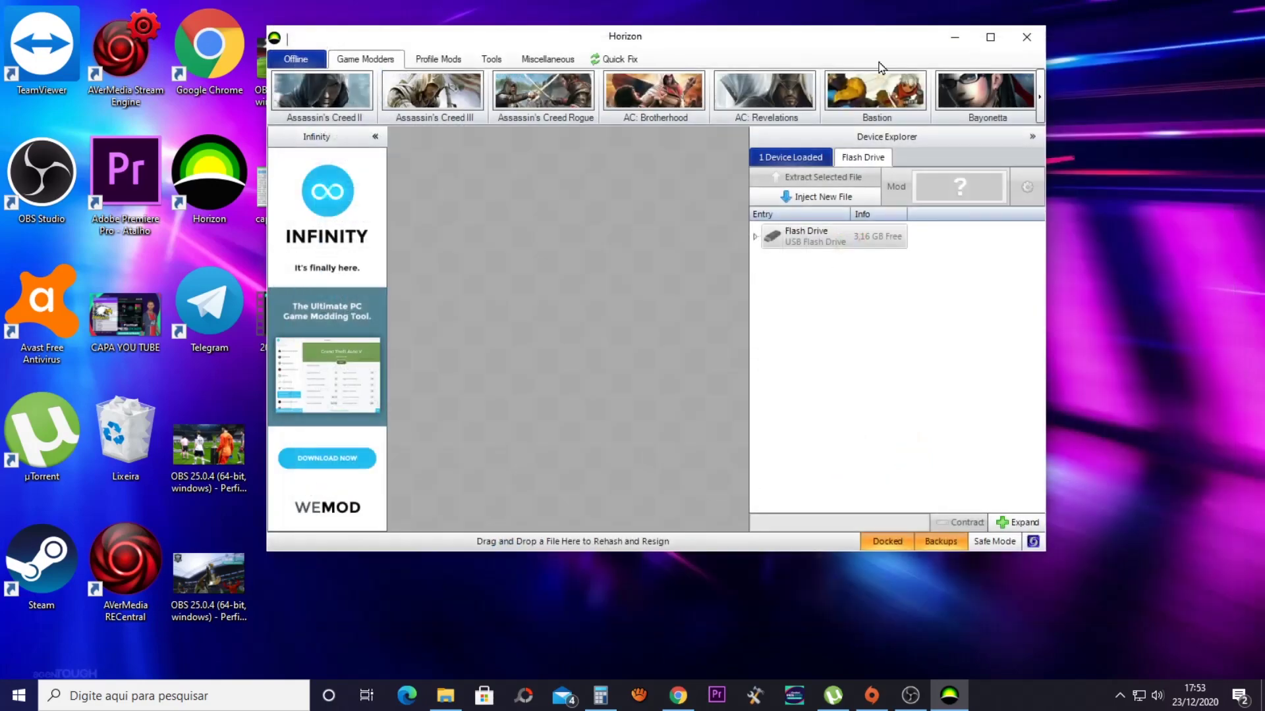
Select all the patch files in the local 00000001 folder in File Explorer, and return to Horizon
click(444, 695)
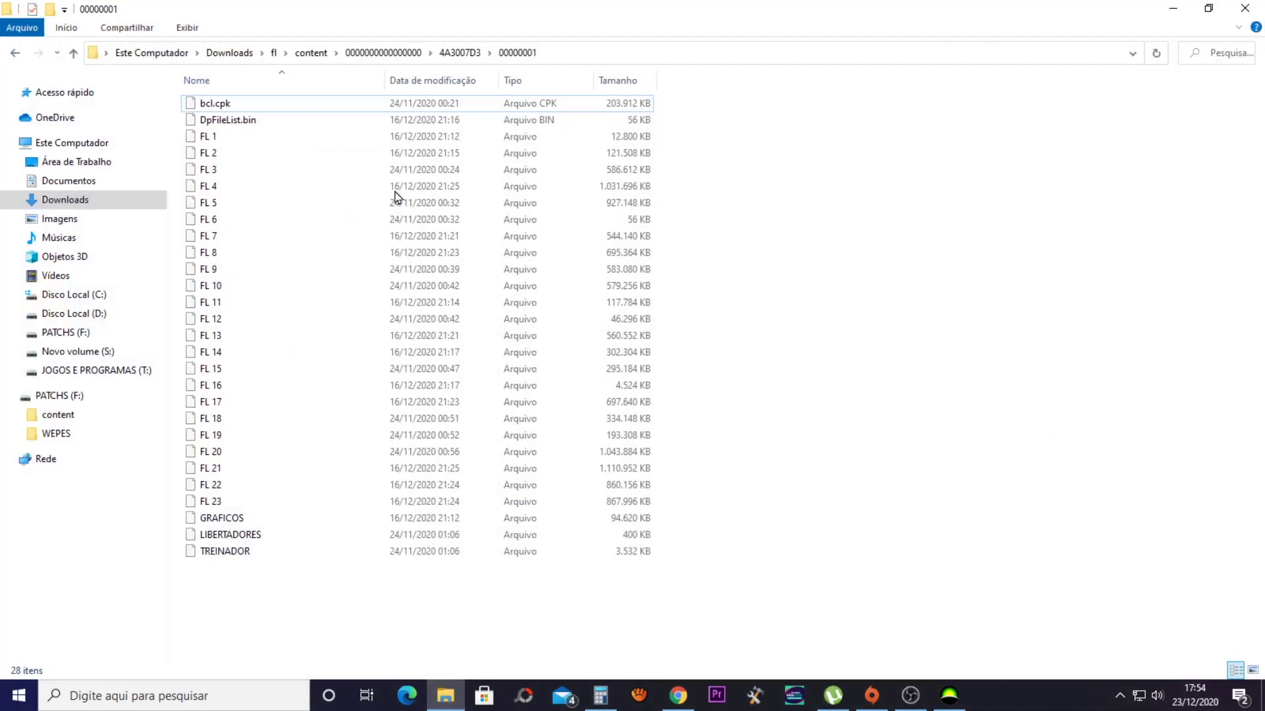
drag(216, 611, 385, 105)
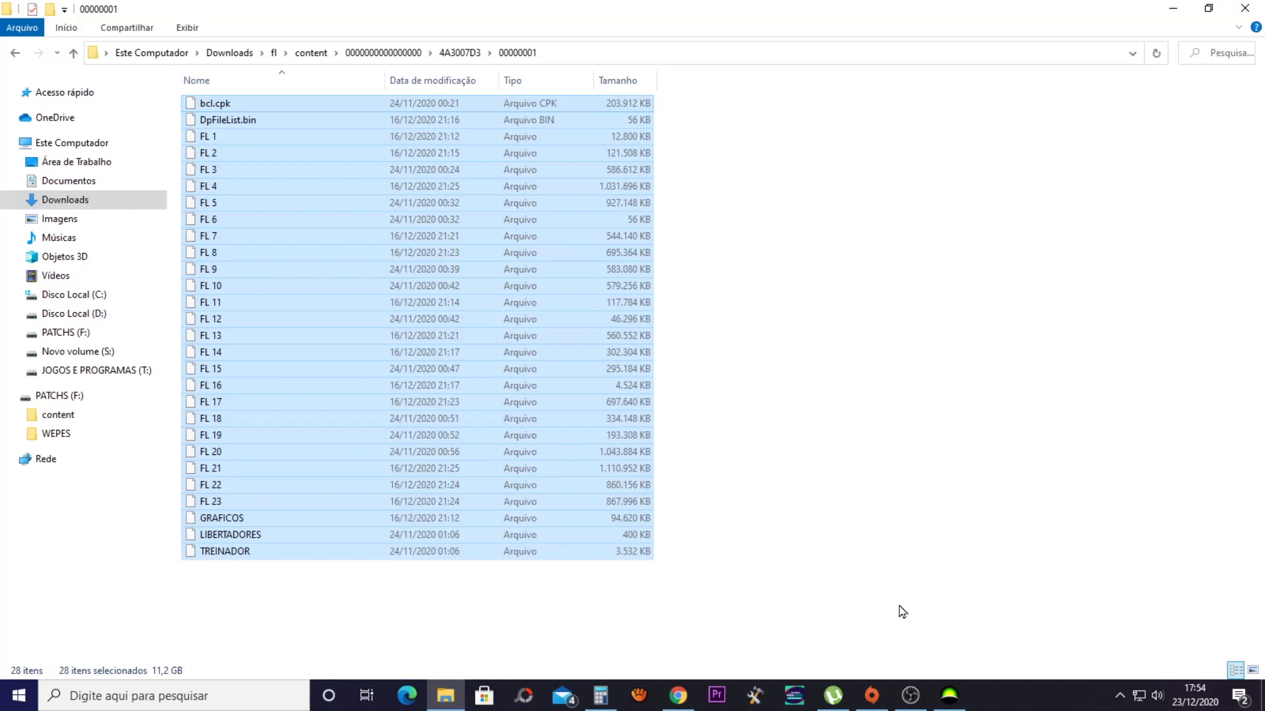
click(949, 695)
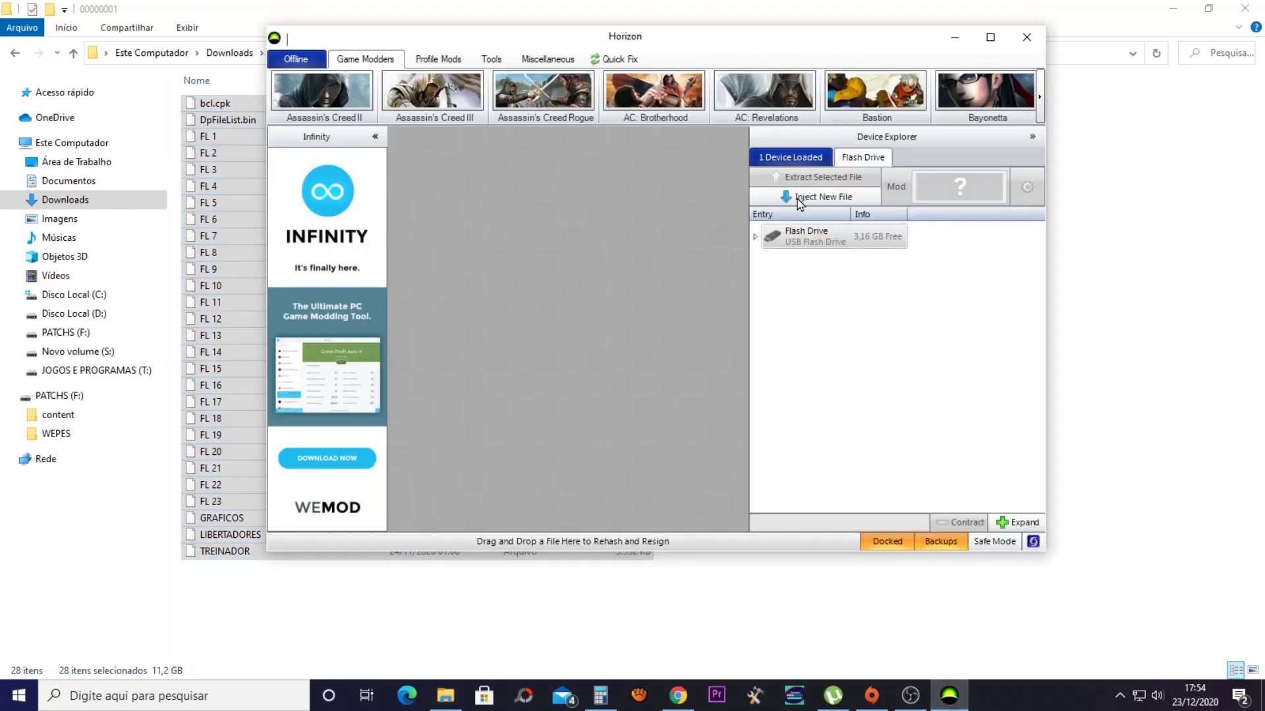
click(958, 37)
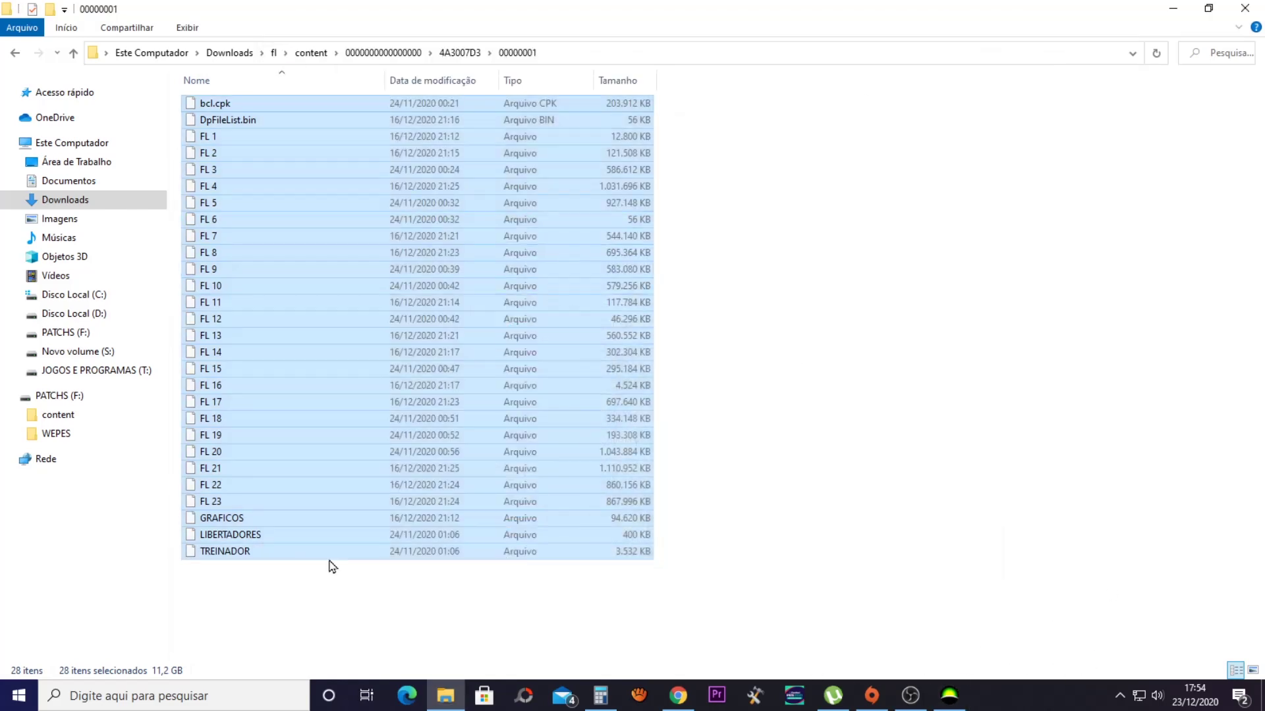
click(1173, 9)
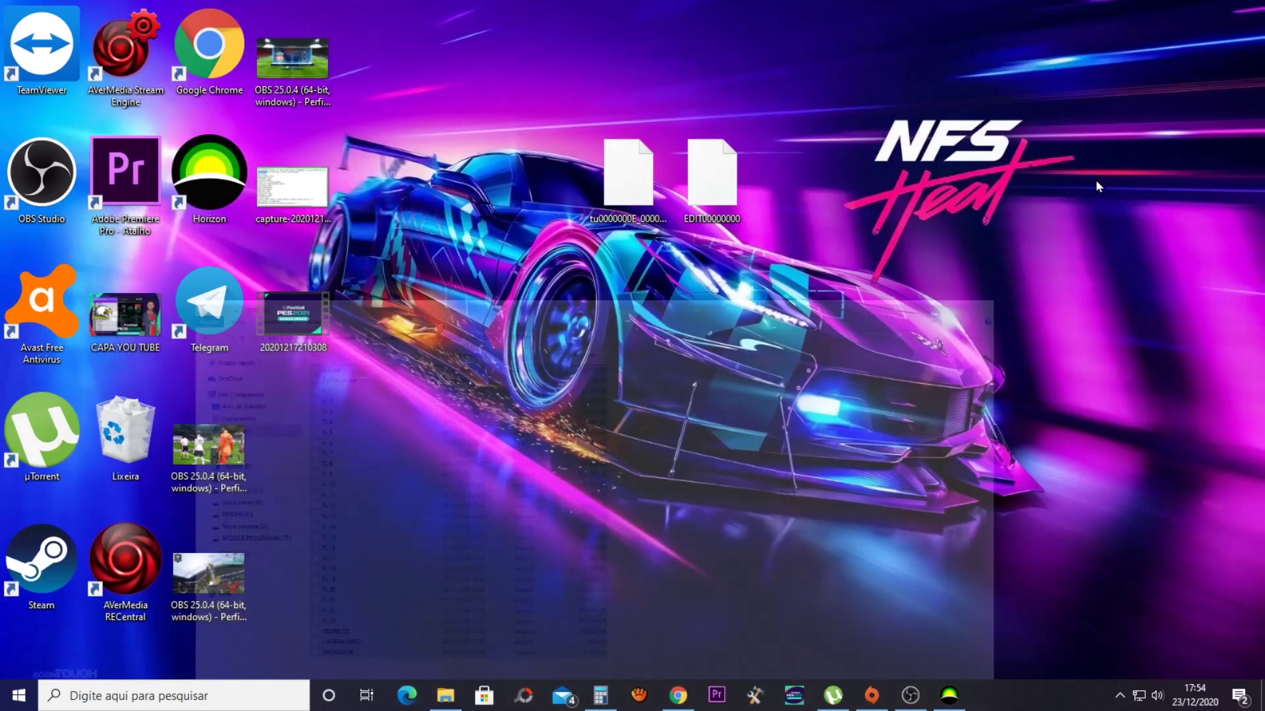
click(949, 696)
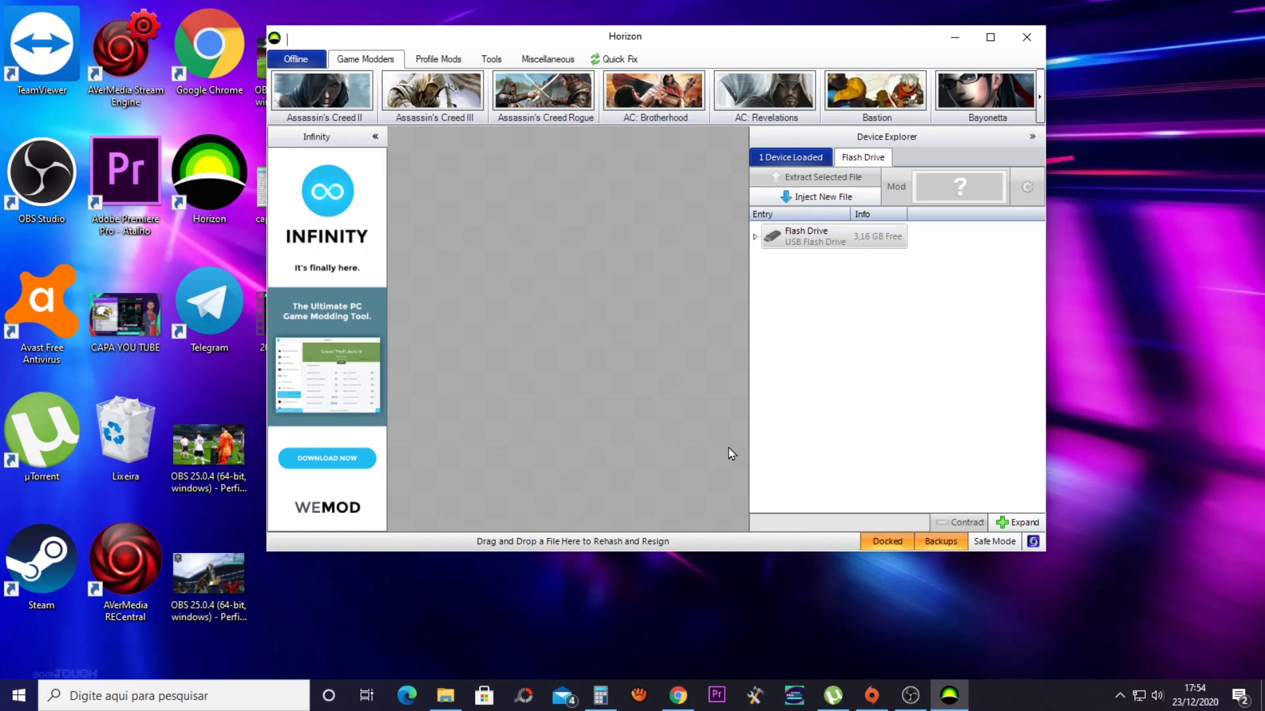
Expand the Flash Drive and examine its PES 2018 saves, Title Updates, Xbox 360 Dashboard and Gamer Profiles entries
click(755, 238)
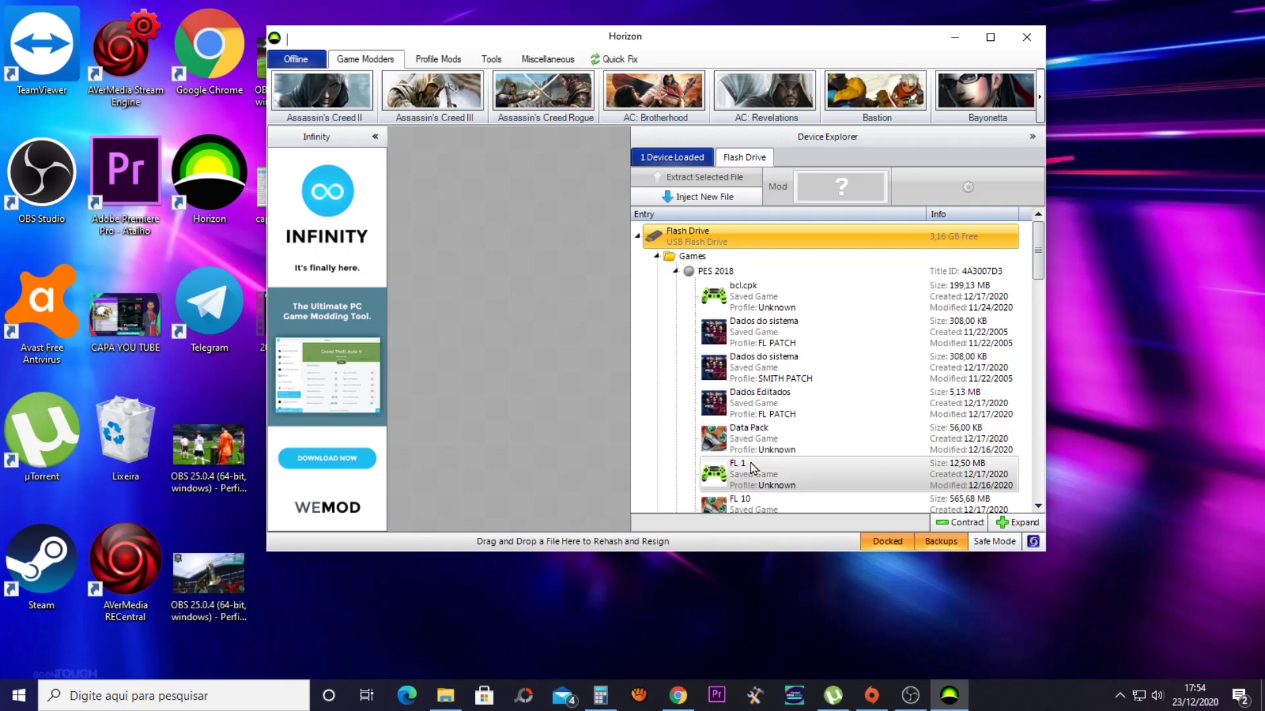
drag(1038, 251, 1039, 446)
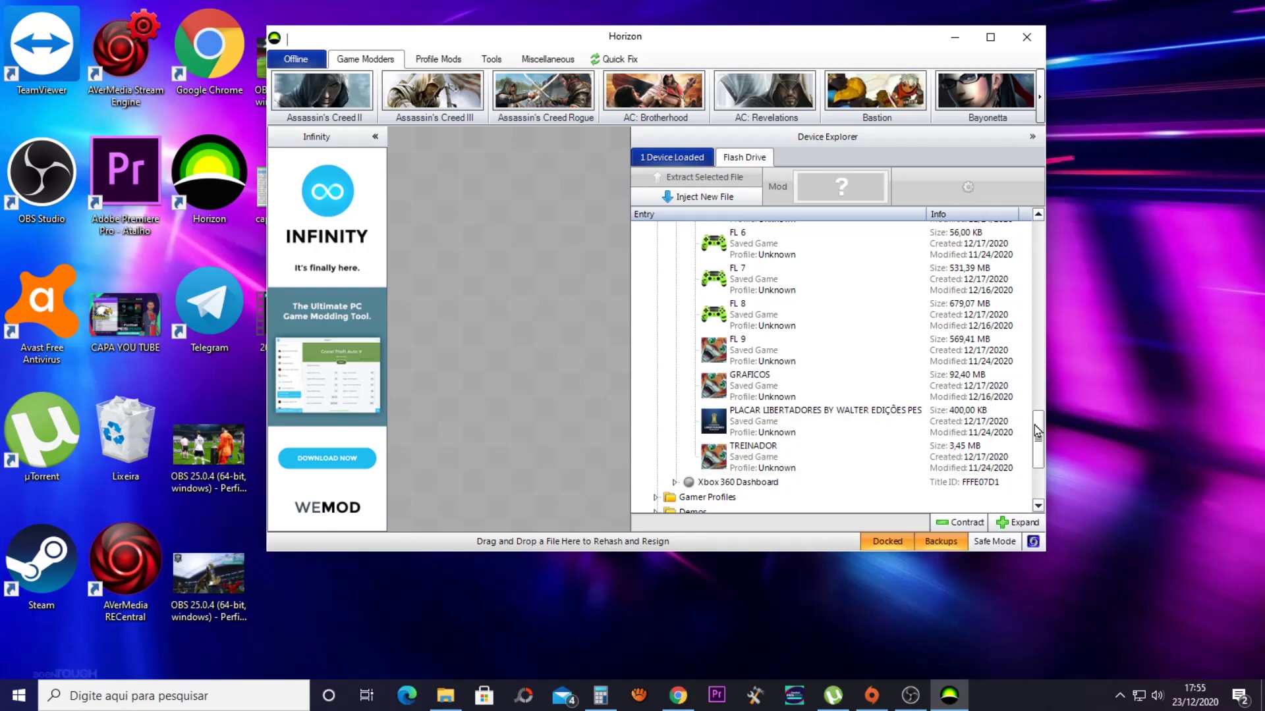
drag(1038, 438, 1039, 469)
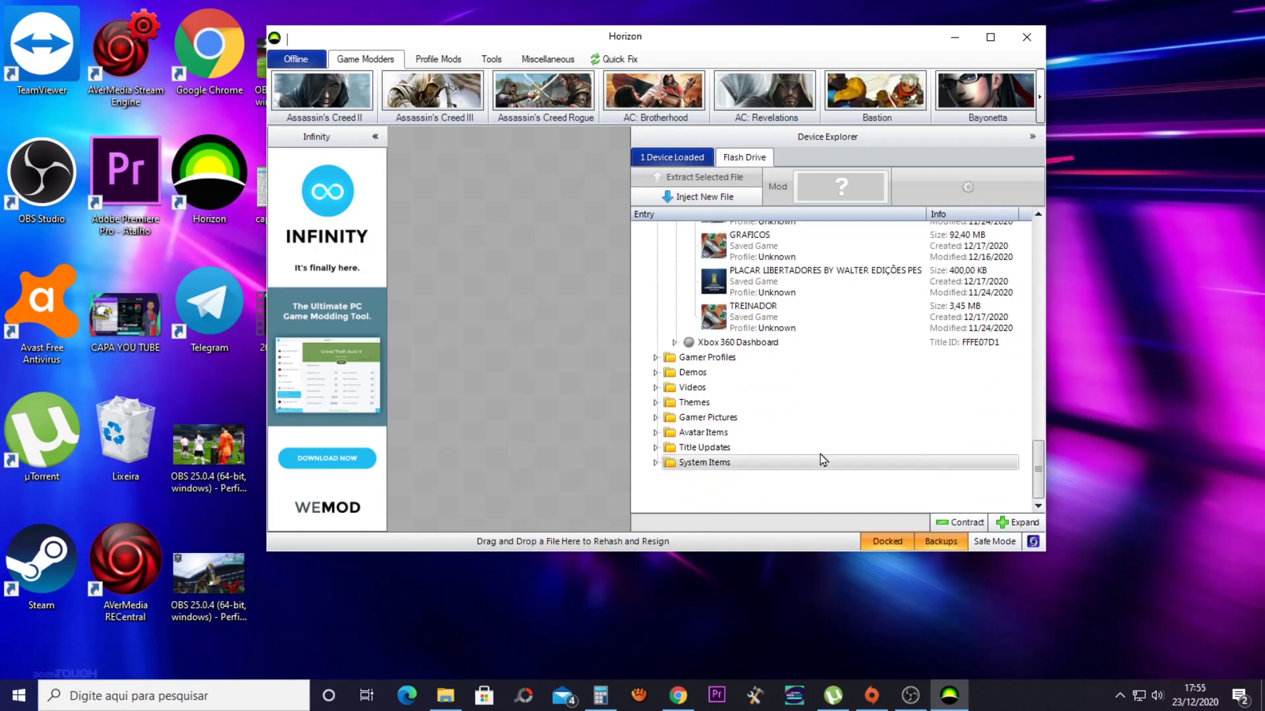
click(656, 448)
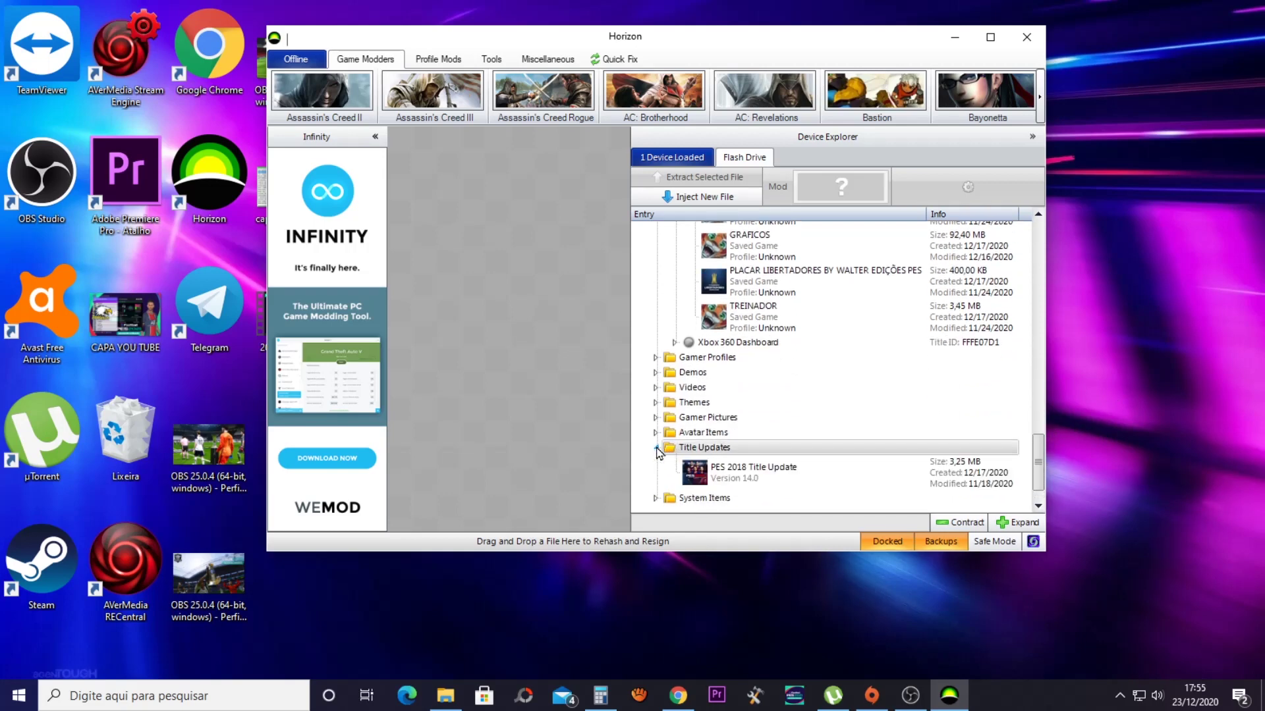
click(656, 448)
click(674, 343)
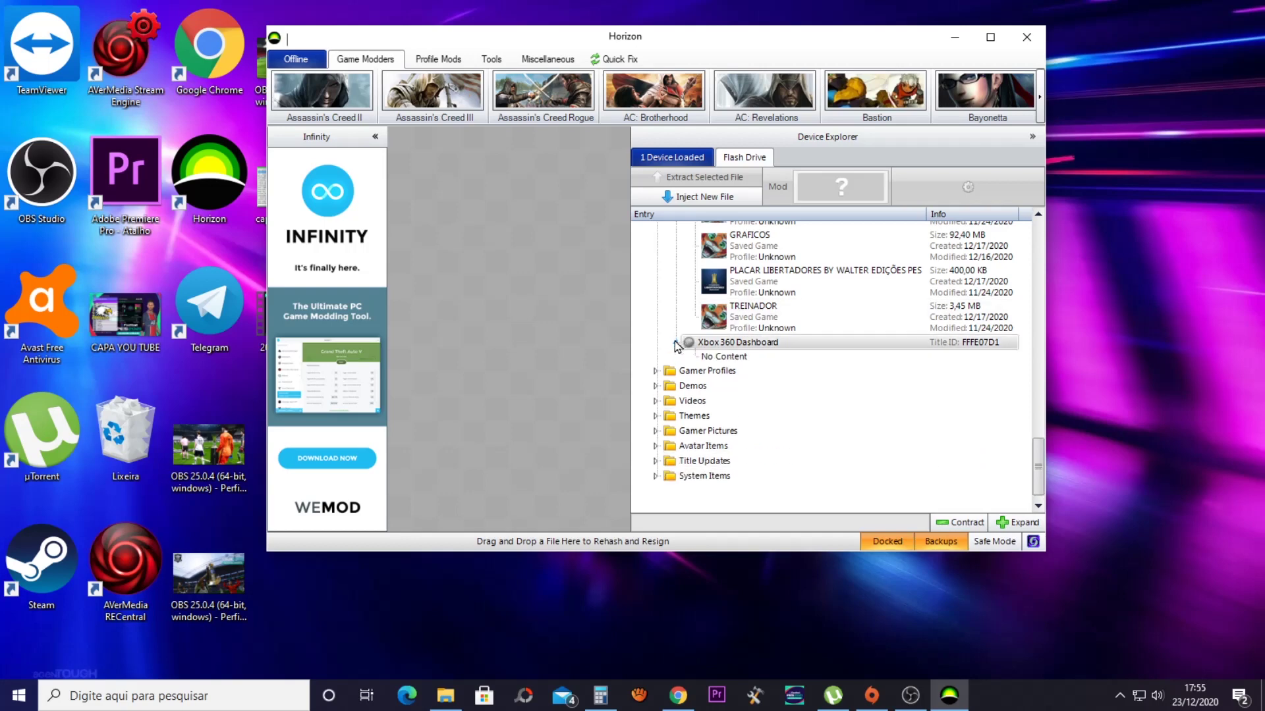
click(656, 372)
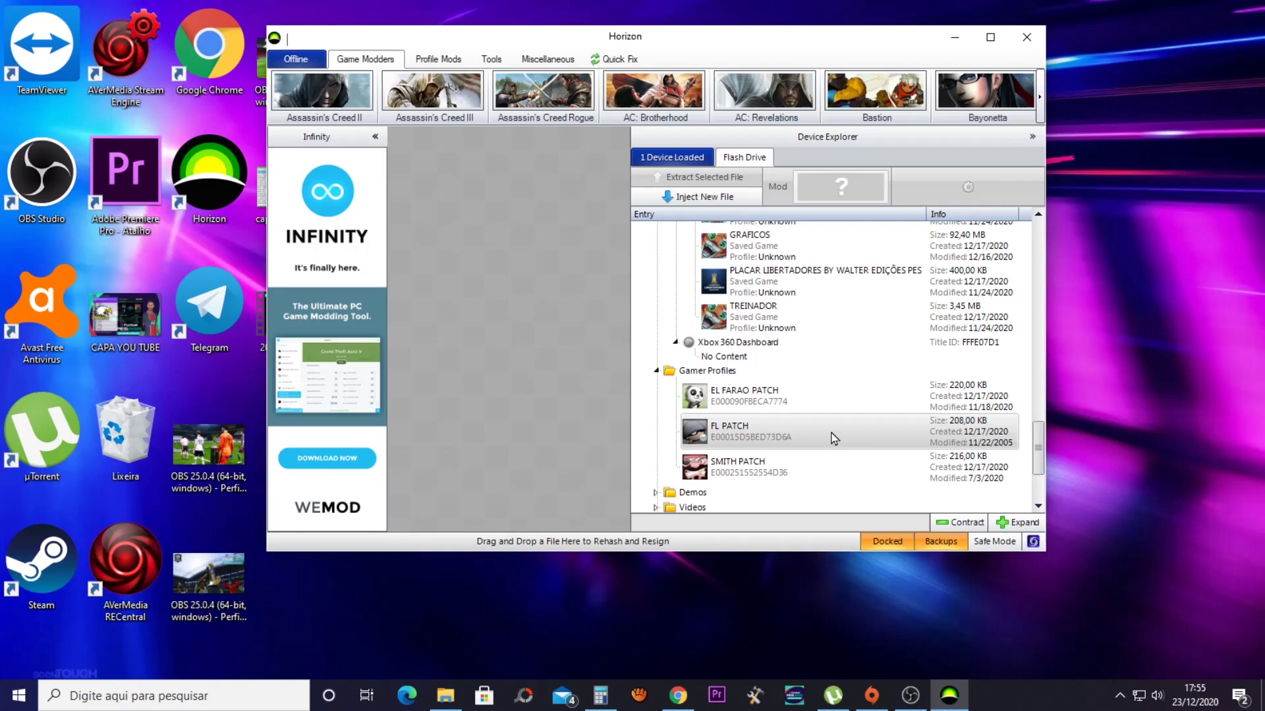
Check the files at the end of the ATUALIZAÇÃO FL PATCH 2.2 Drive folder in Chrome, and switch back to Horizon
click(677, 695)
click(476, 12)
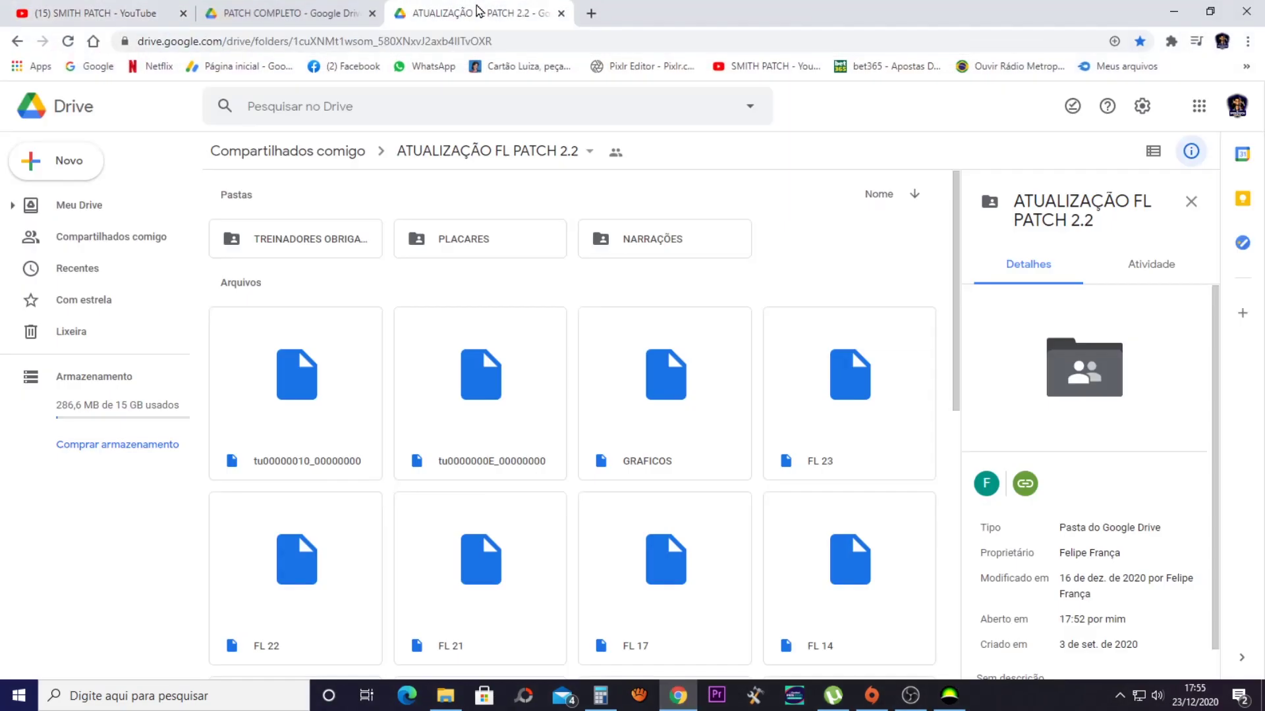
drag(951, 290, 951, 565)
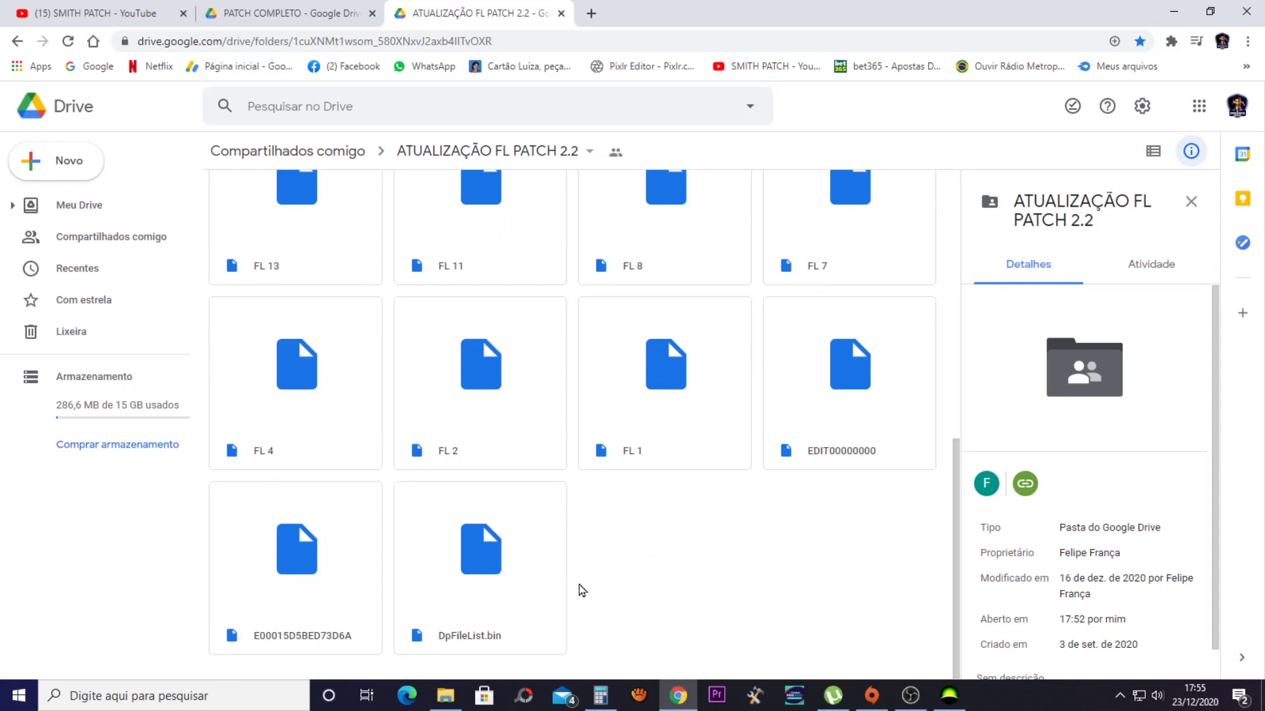
click(949, 696)
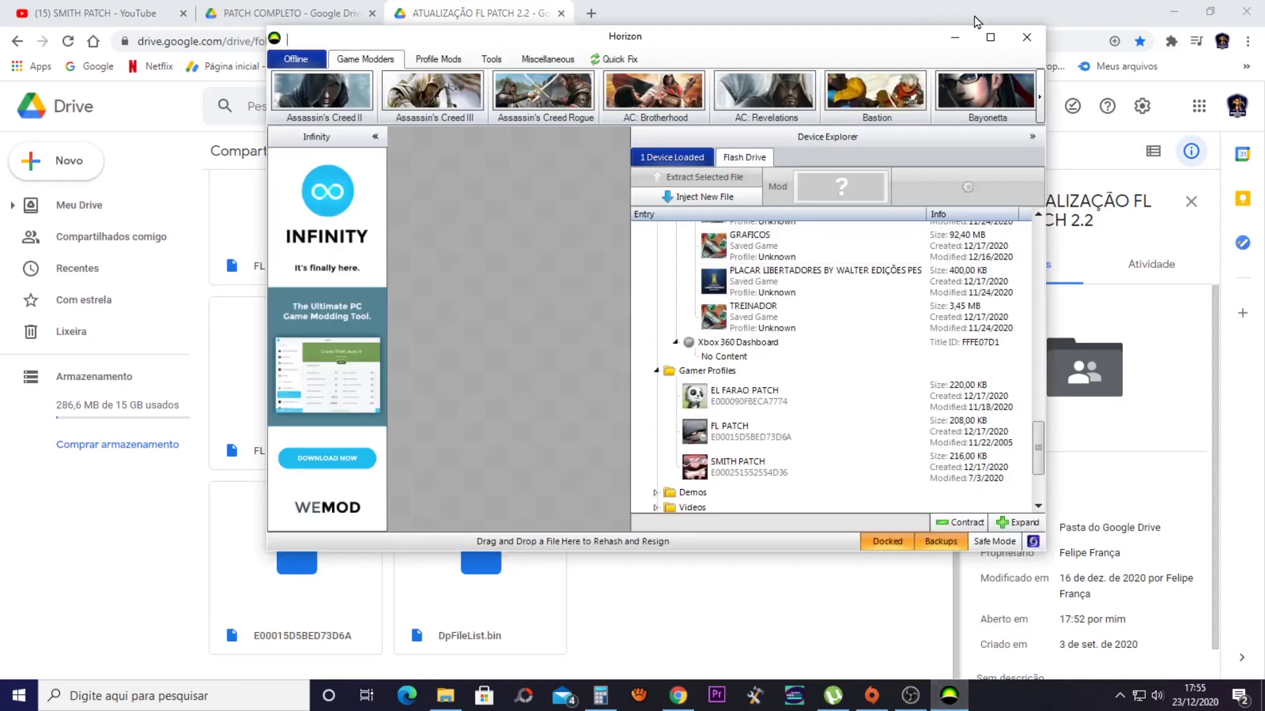
Maximize Horizon and open the SMITH PATCH gamer profile's package info, leaving room beside it for a second package
click(989, 37)
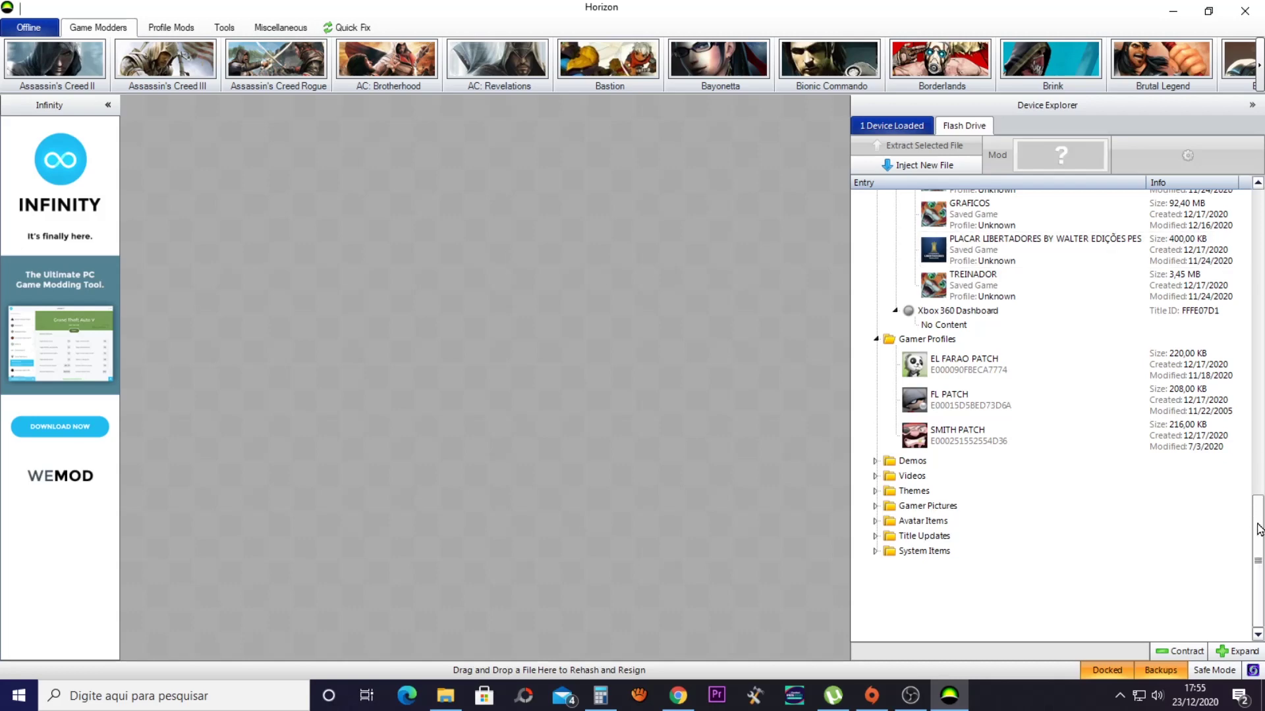
drag(1258, 527, 1262, 487)
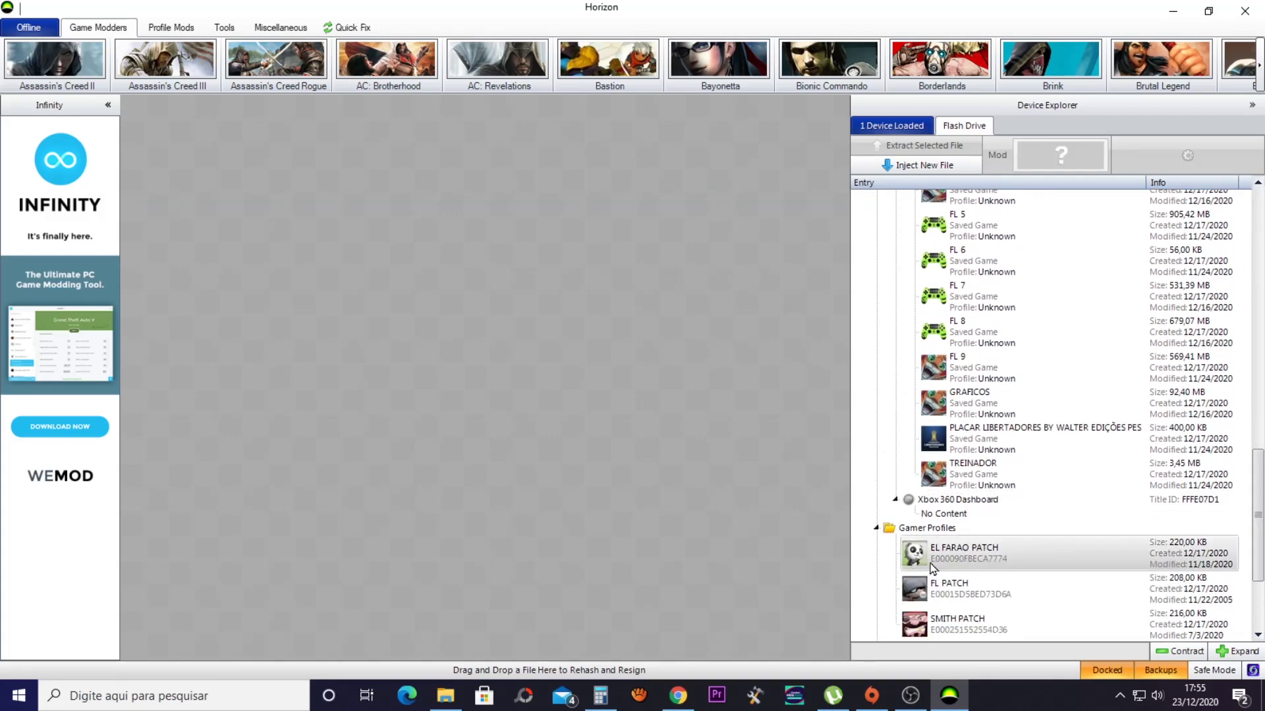
double_click(957, 623)
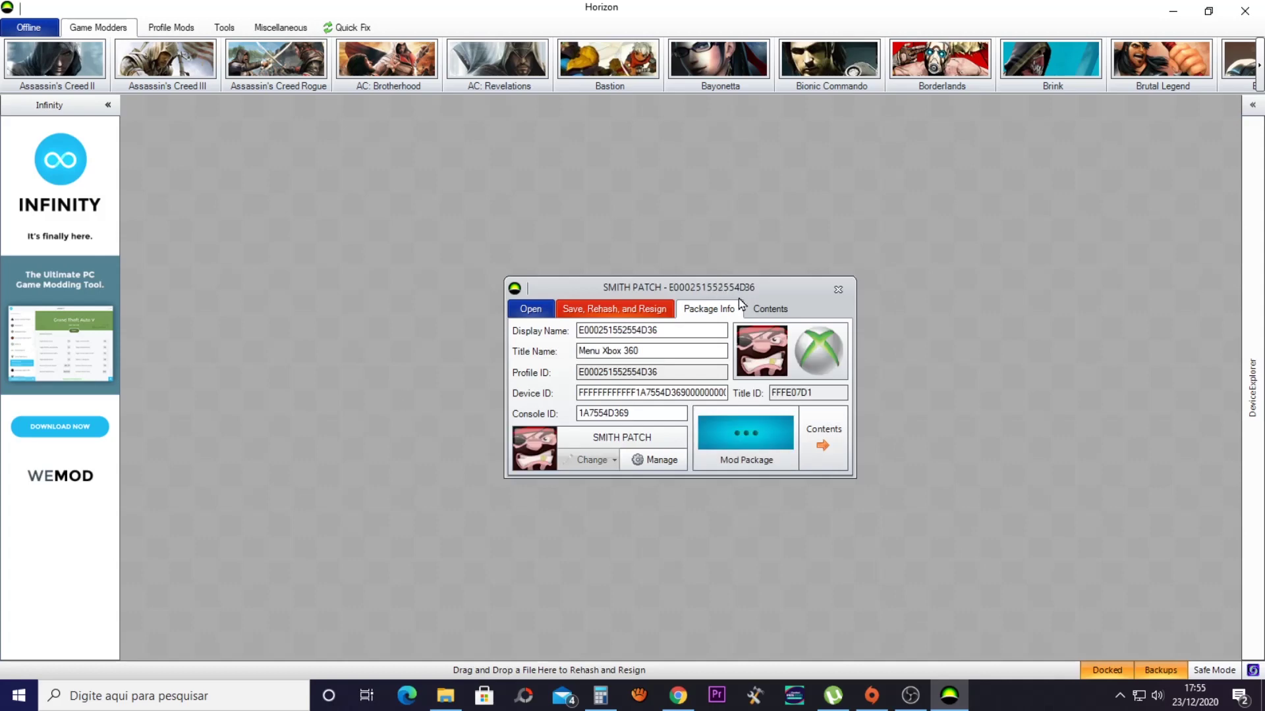
drag(765, 287, 577, 268)
Reopen the Device Explorer and open the Dados Editados save from PES 2018 beside the SMITH PATCH package
click(1252, 105)
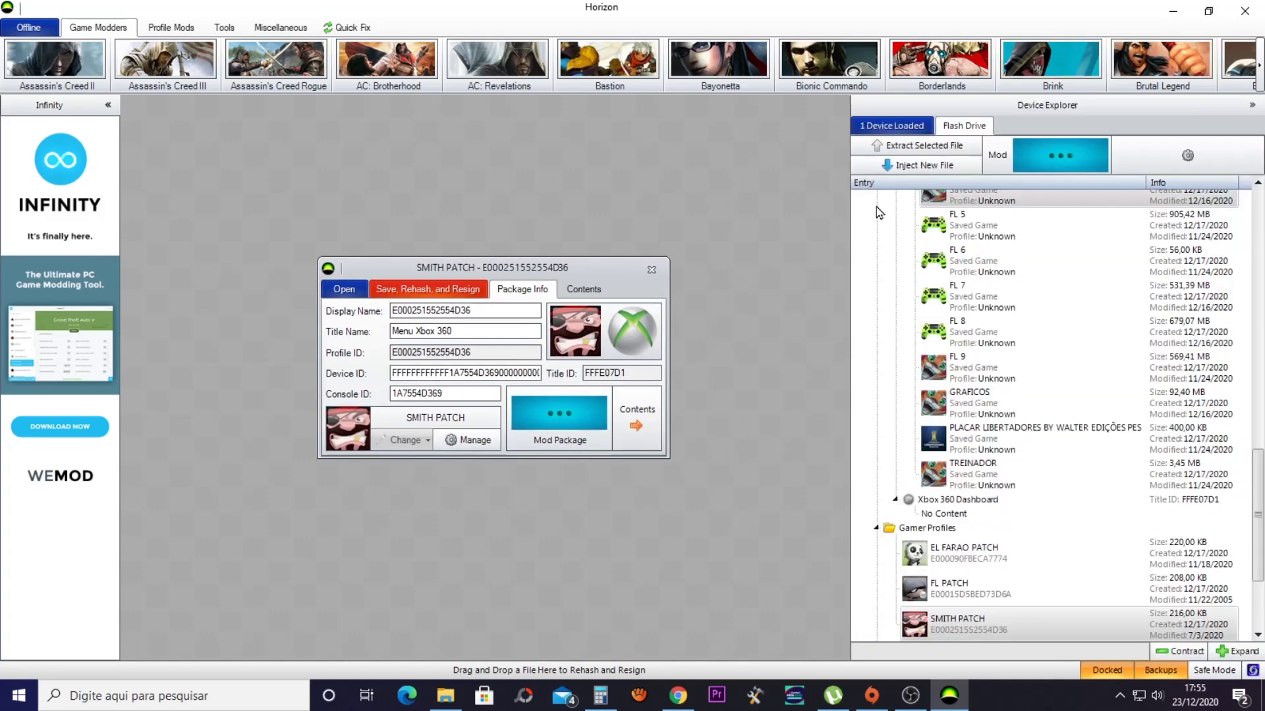
drag(1260, 435, 1261, 211)
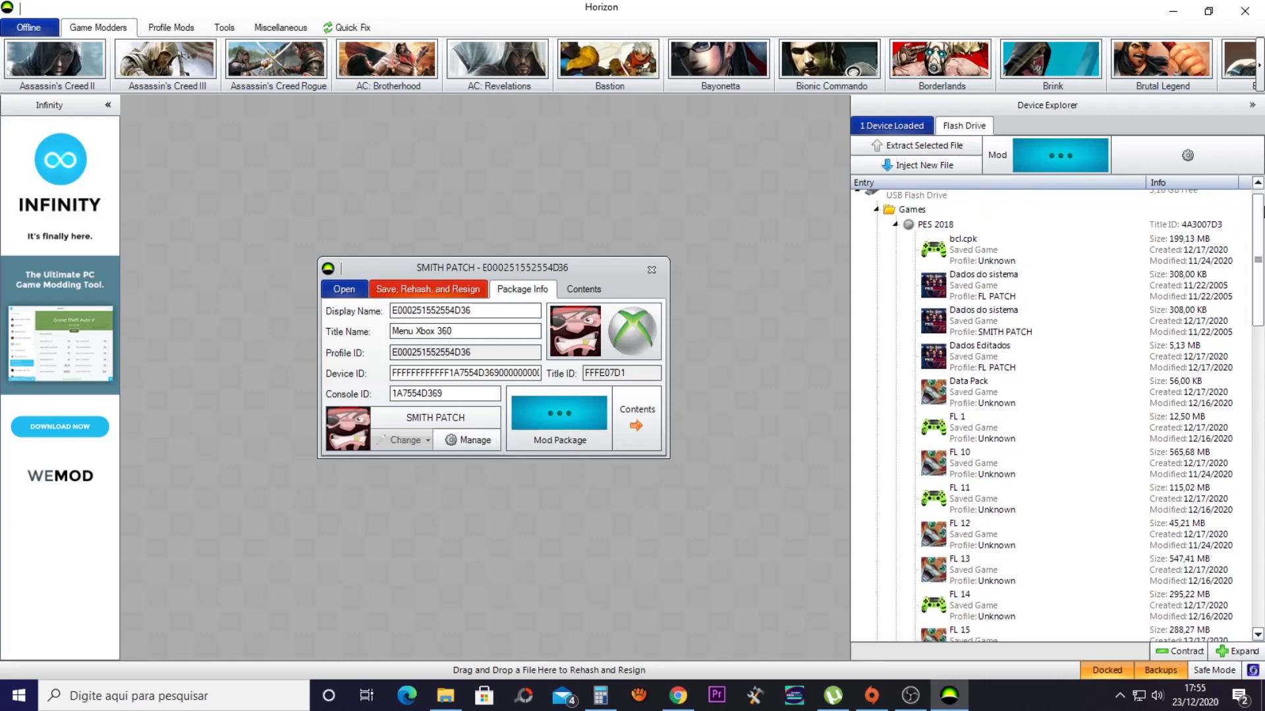
double_click(987, 357)
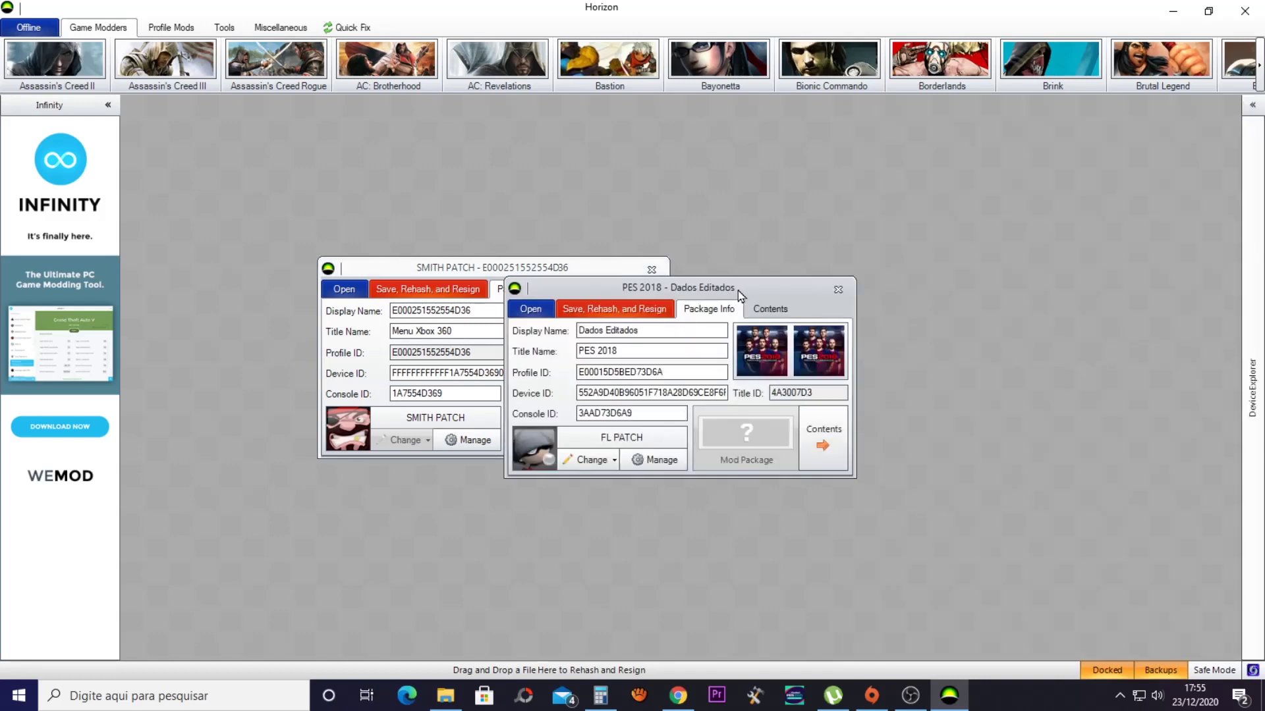
drag(738, 291, 939, 276)
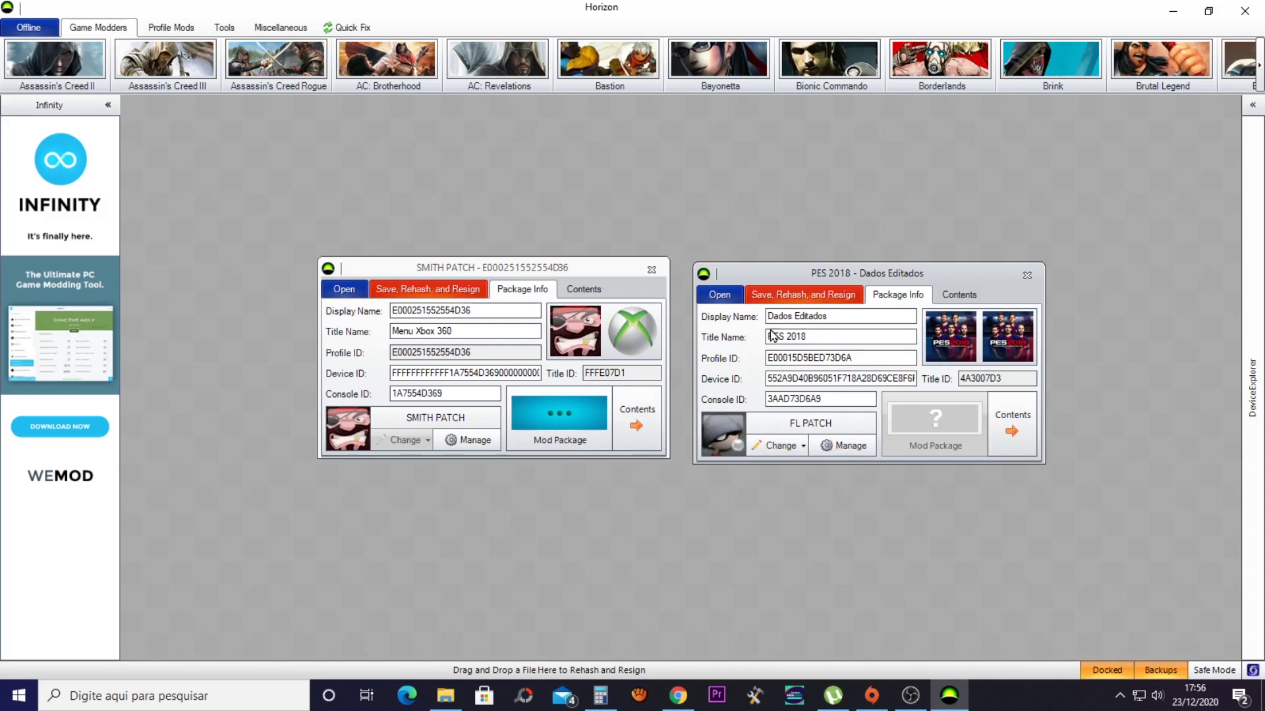
Copy the Console ID from the SMITH PATCH profile into the Dados Editados package, replacing its own
double_click(480, 393)
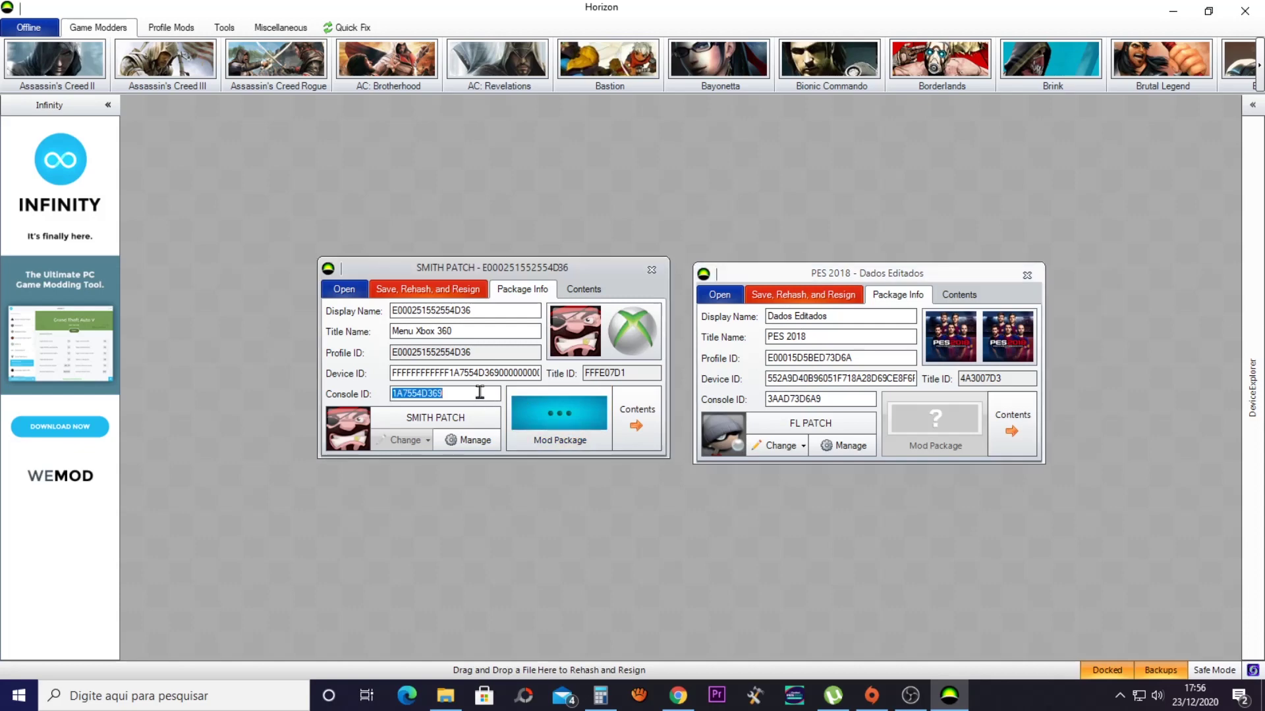
right_click(440, 395)
click(507, 446)
double_click(820, 399)
right_click(823, 399)
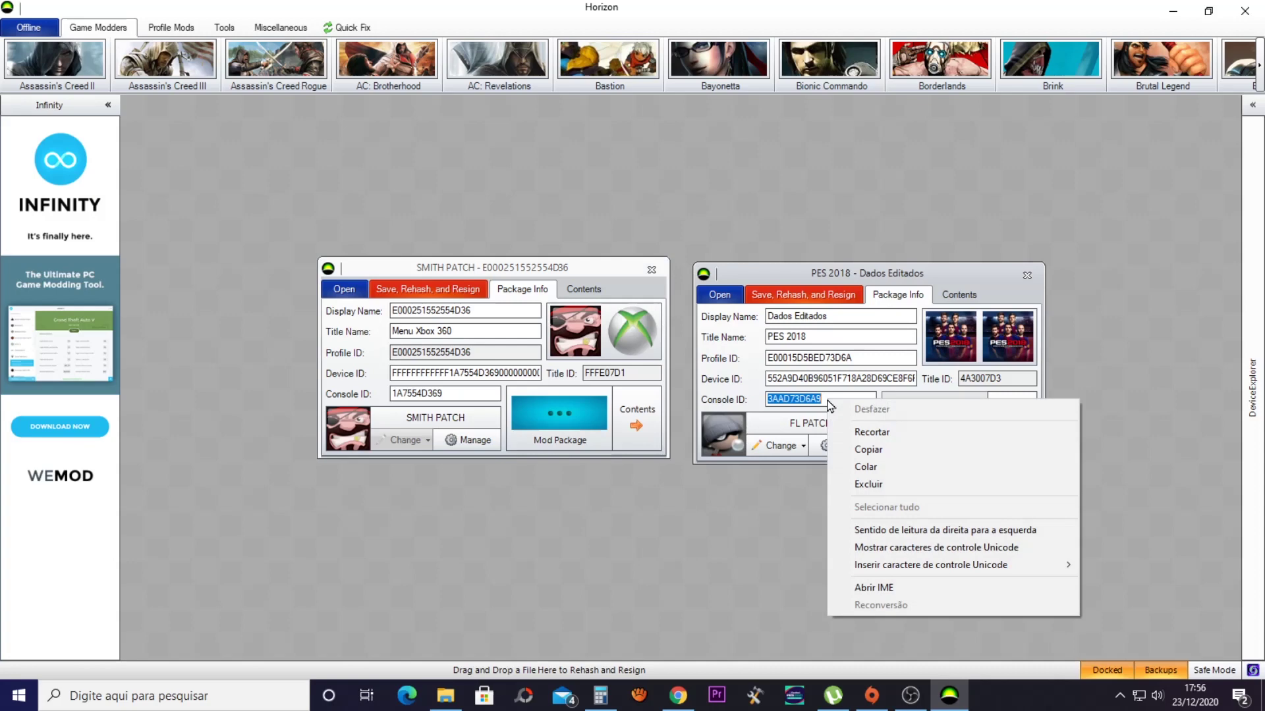
click(857, 467)
Replace the Device ID of the Dados Editados package with the one copied from the SMITH PATCH profile
double_click(452, 372)
right_click(454, 373)
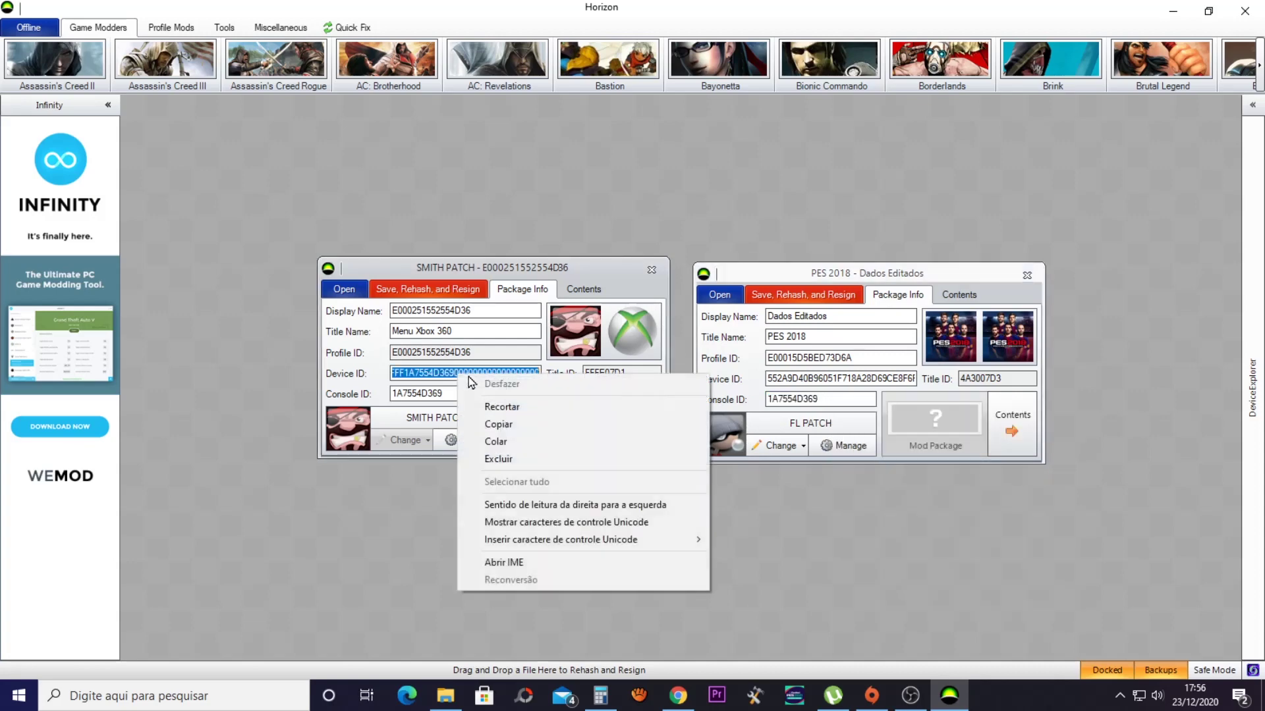
click(514, 431)
double_click(834, 379)
right_click(834, 376)
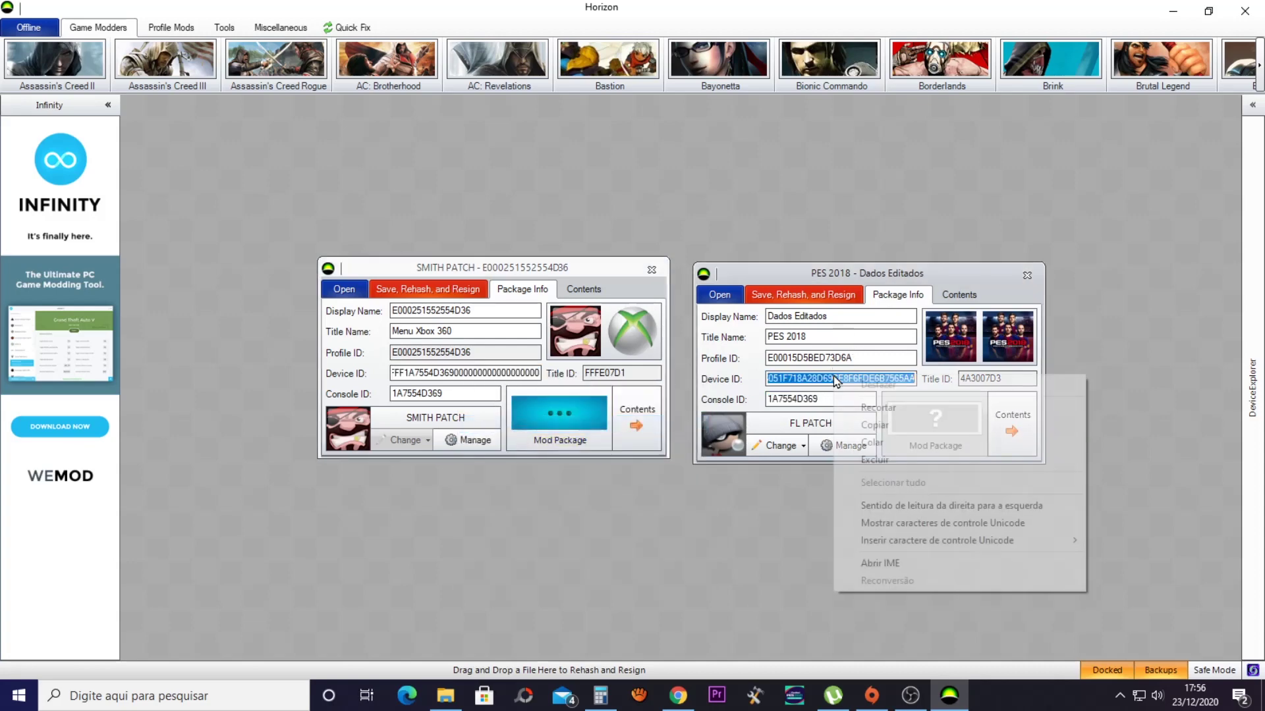
click(871, 442)
Transfer the SMITH PATCH Profile ID to the Dados Editados package in place of the FL PATCH one
double_click(454, 353)
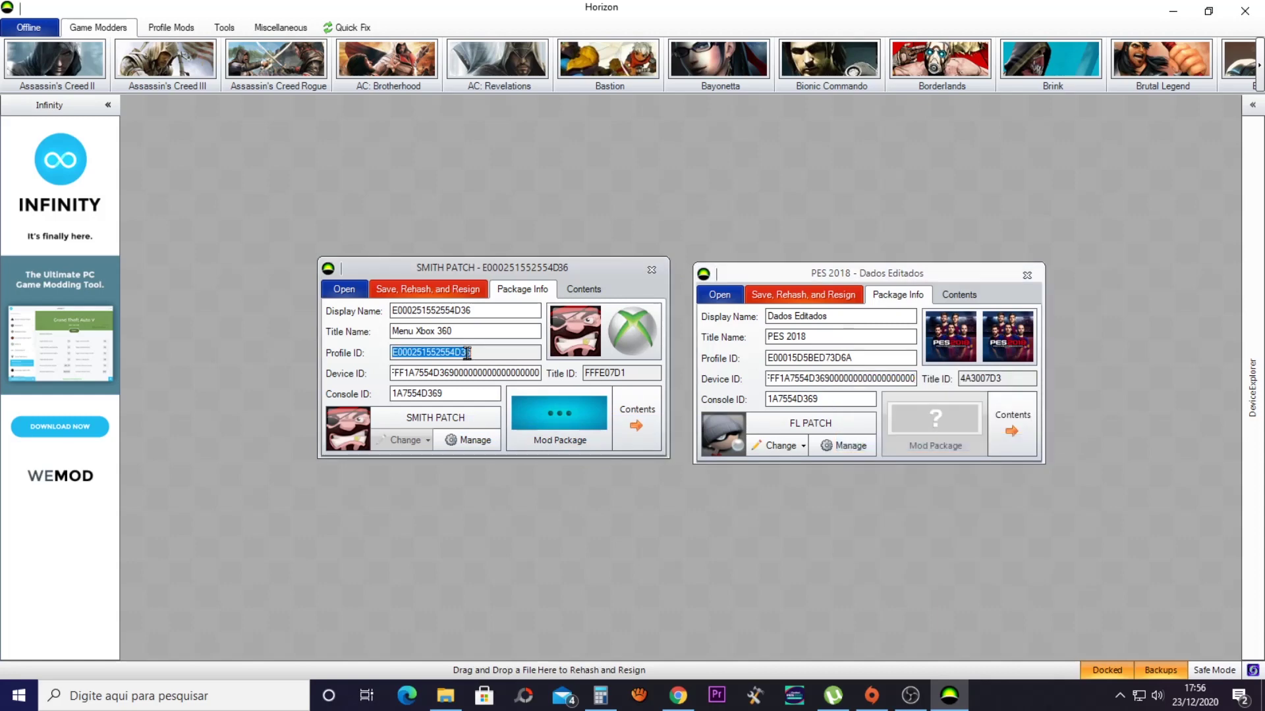
right_click(467, 354)
click(514, 403)
double_click(868, 359)
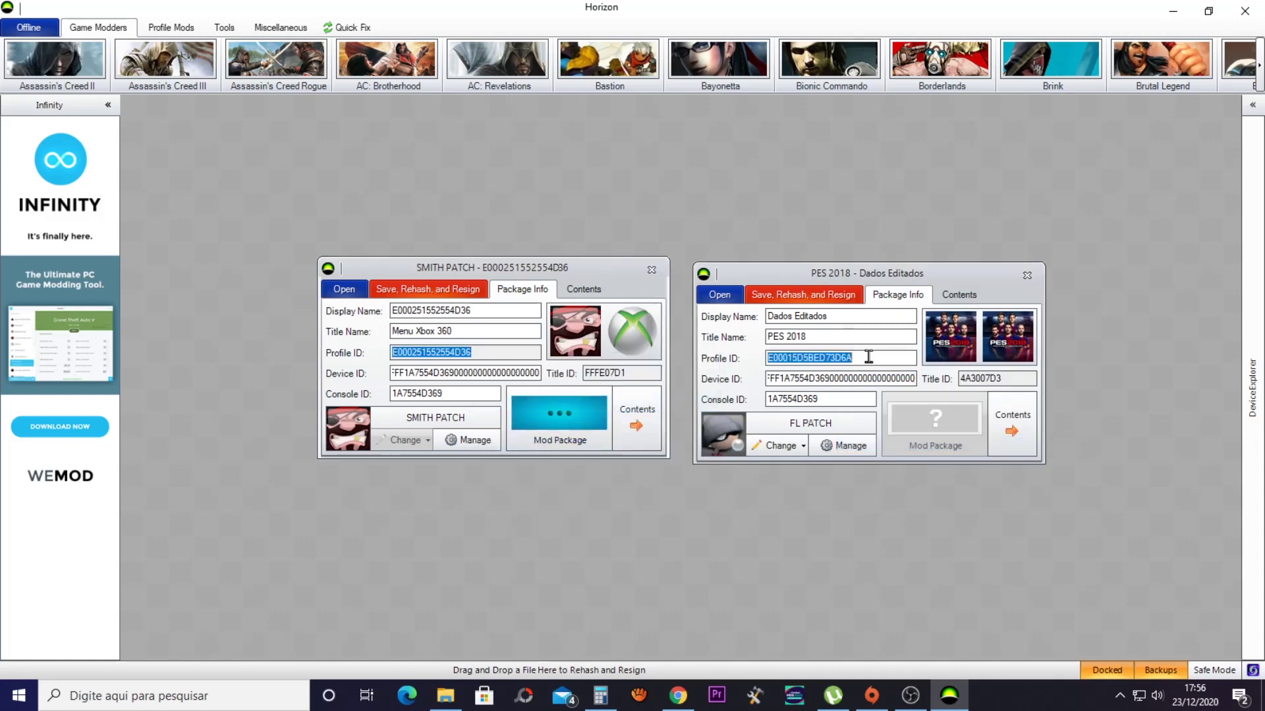
right_click(869, 363)
click(908, 424)
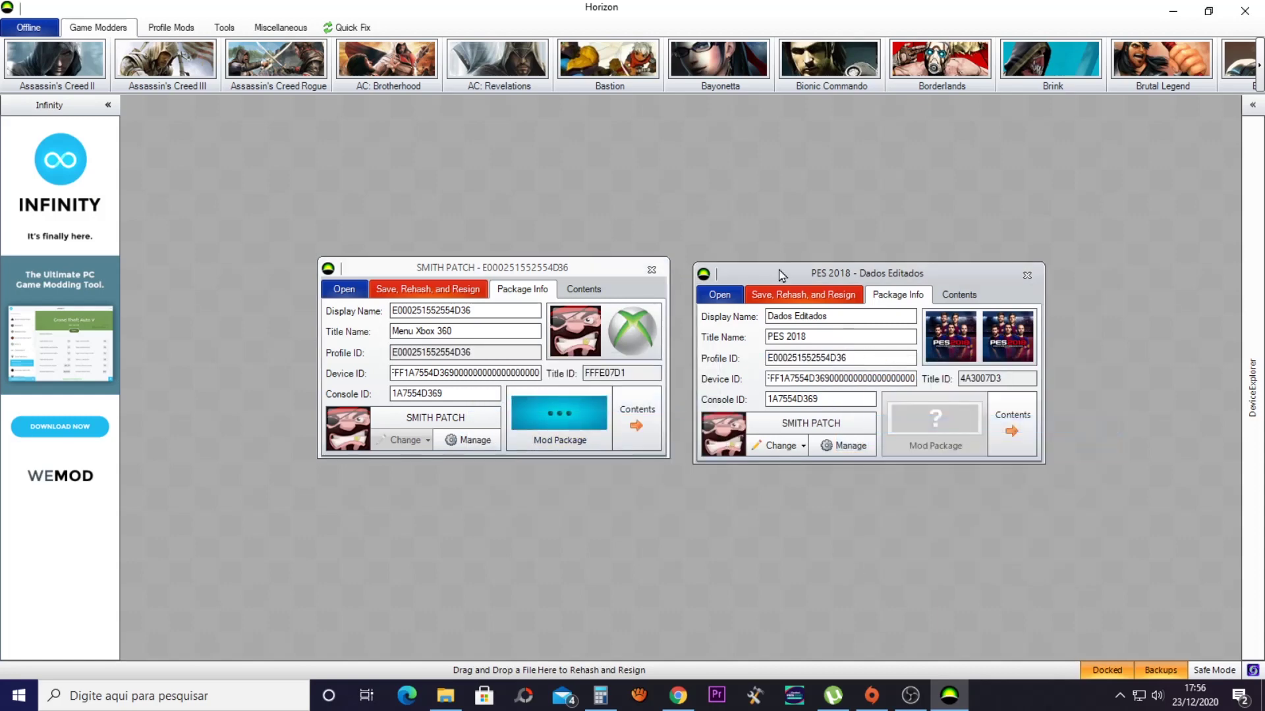
Save, rehash and resign the Dados Editados package to the device, and close both package windows
click(799, 295)
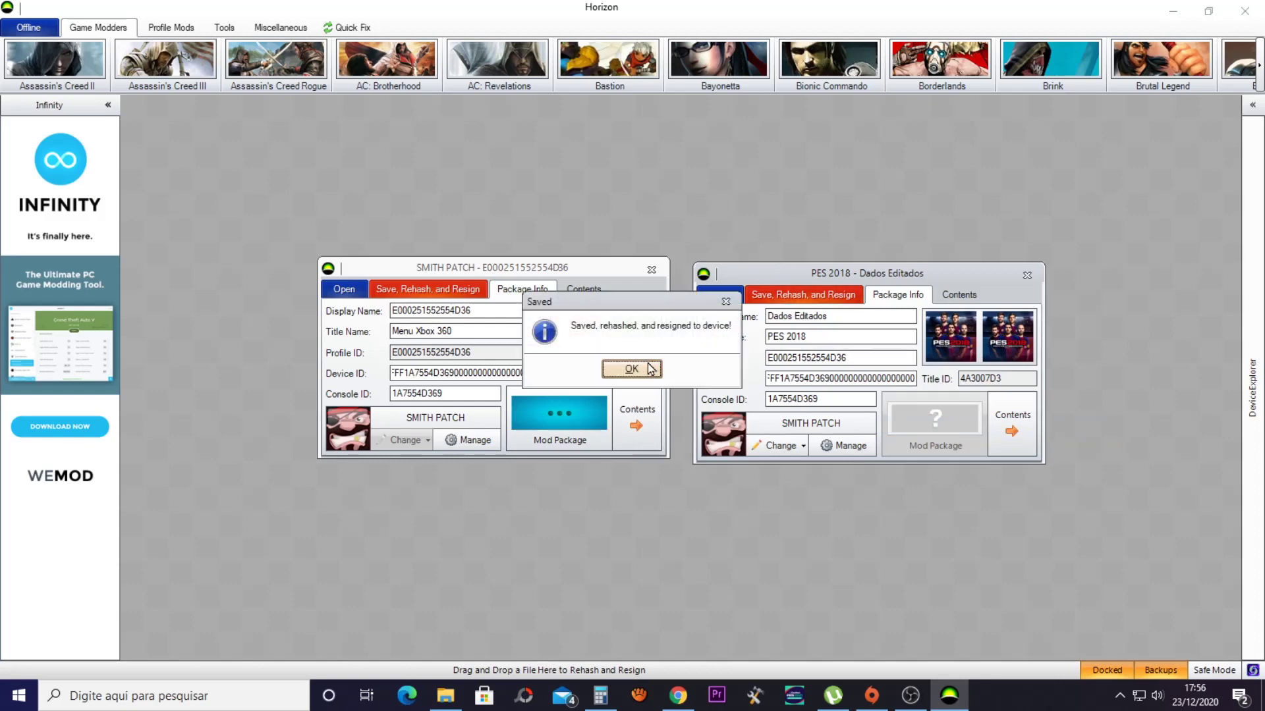
key(Return)
click(651, 269)
click(1027, 275)
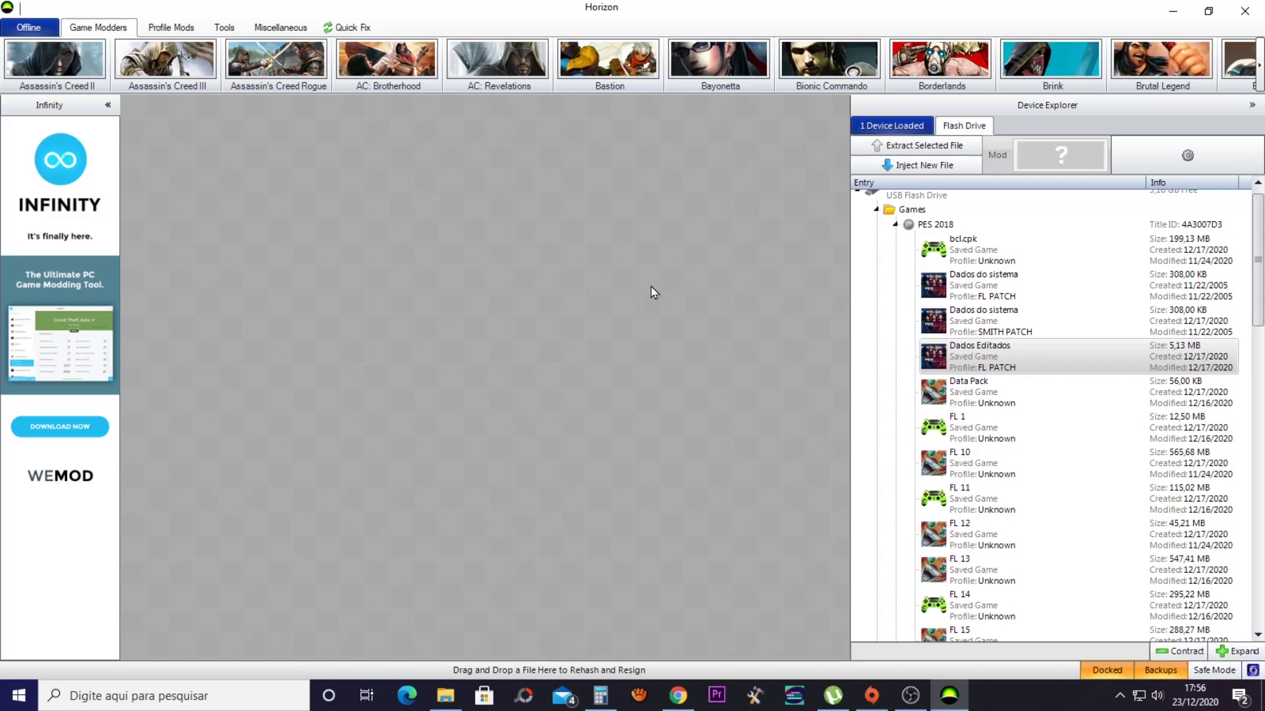
Minimize Horizon and review the ATUALIZAÇÃO FL PATCH 2.2 and PATCH COMPLETO Drive folders alongside the local 00000001 folder
click(1172, 12)
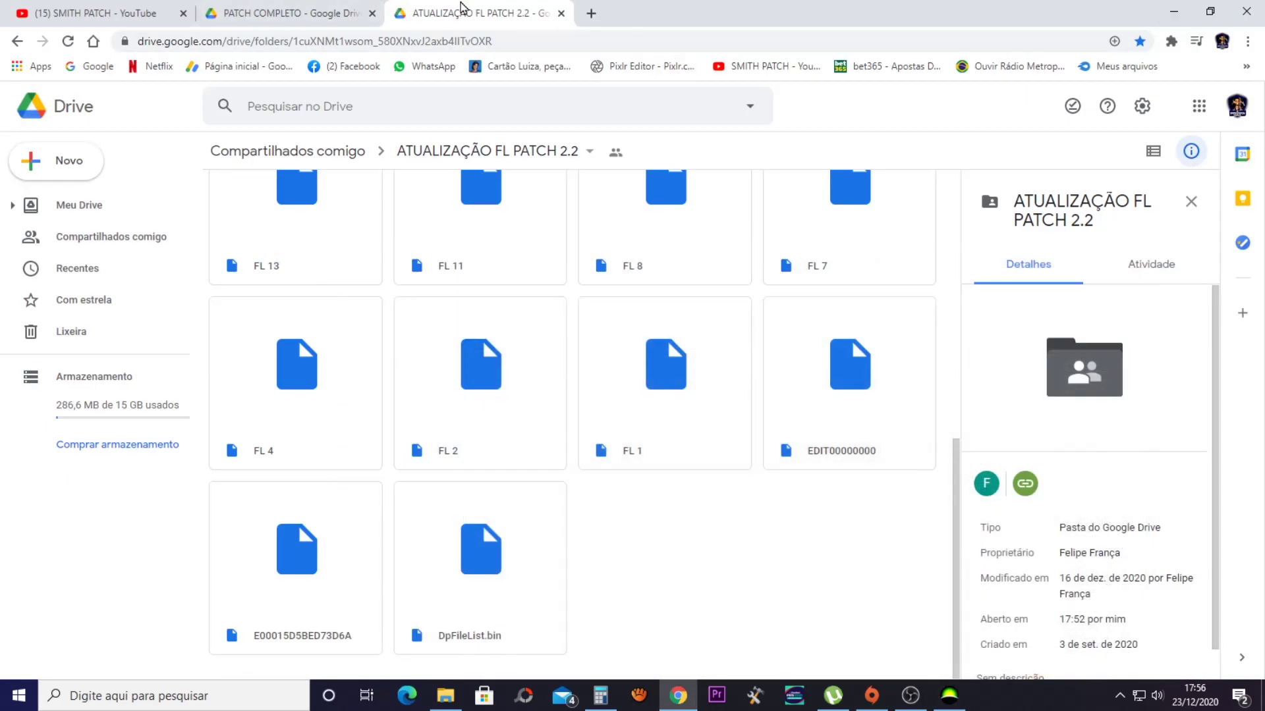
drag(957, 509, 959, 301)
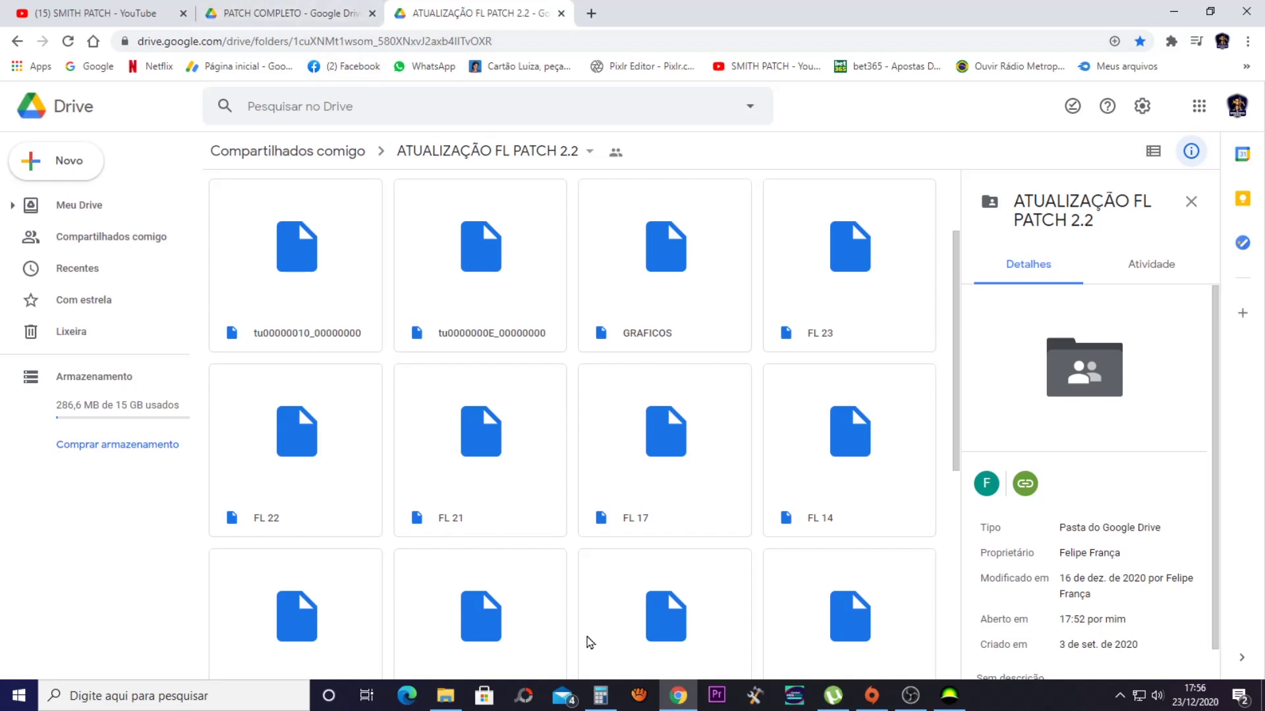
click(446, 696)
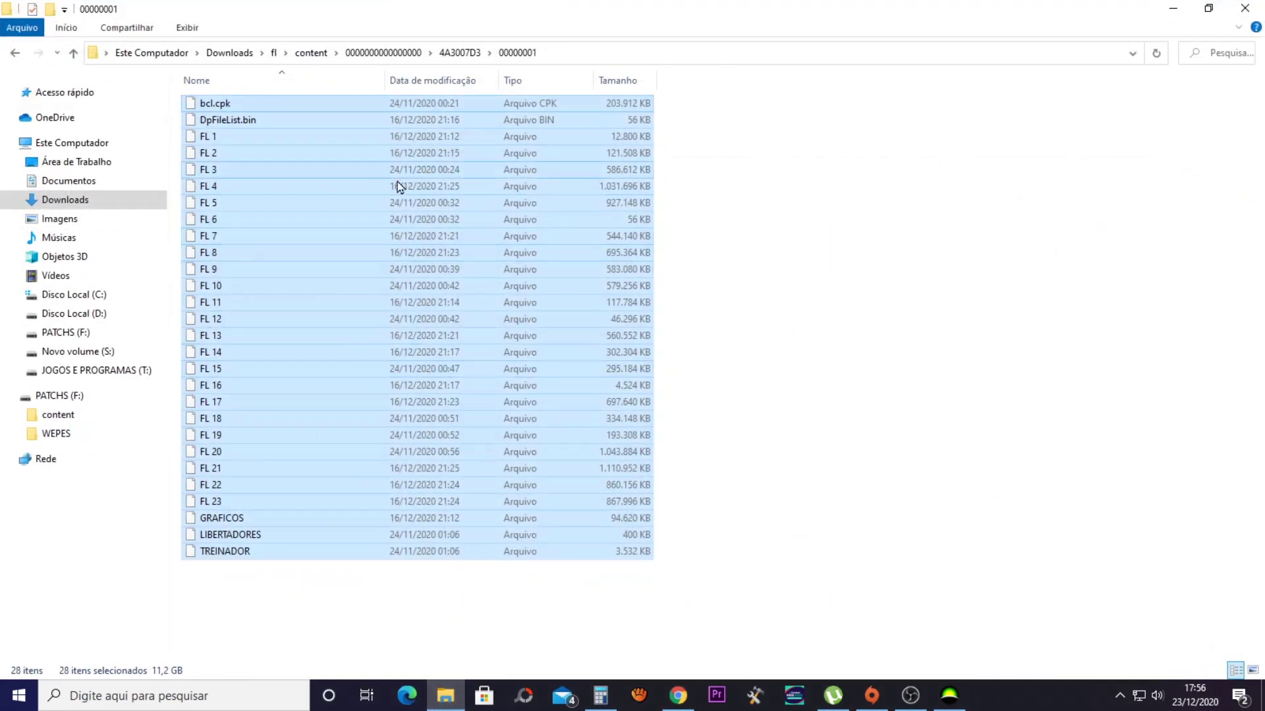
click(678, 699)
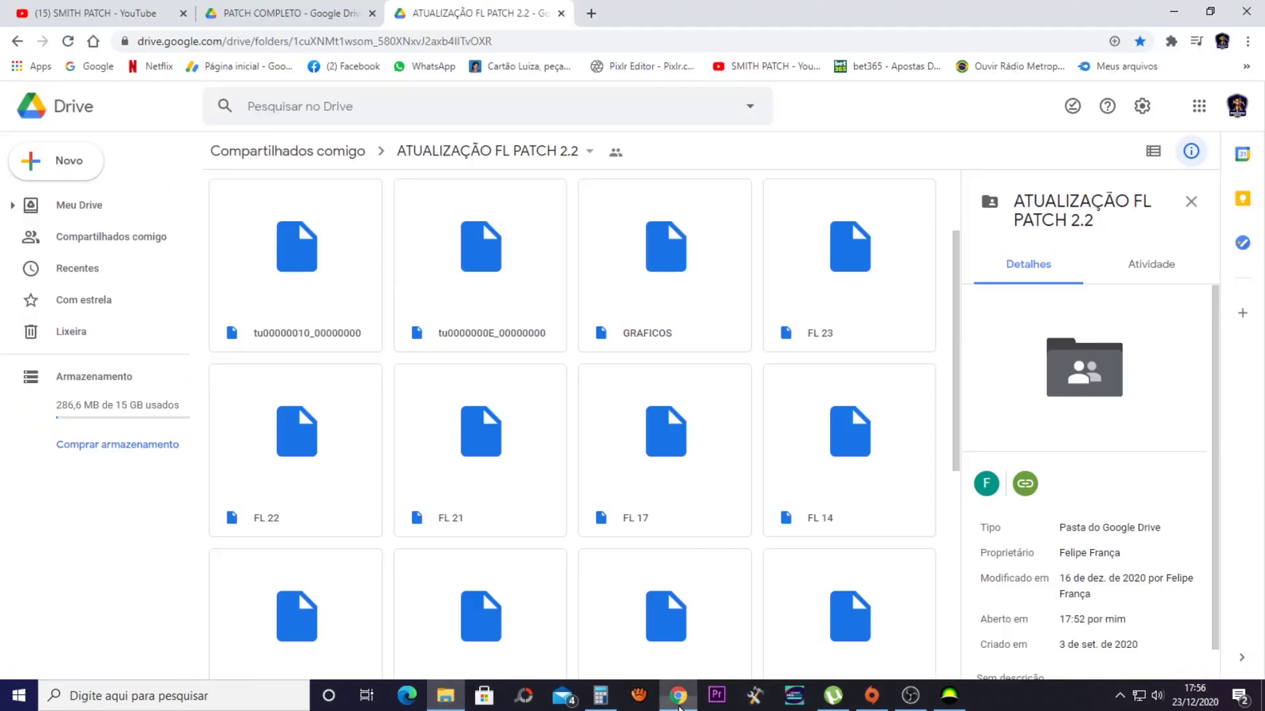
click(310, 12)
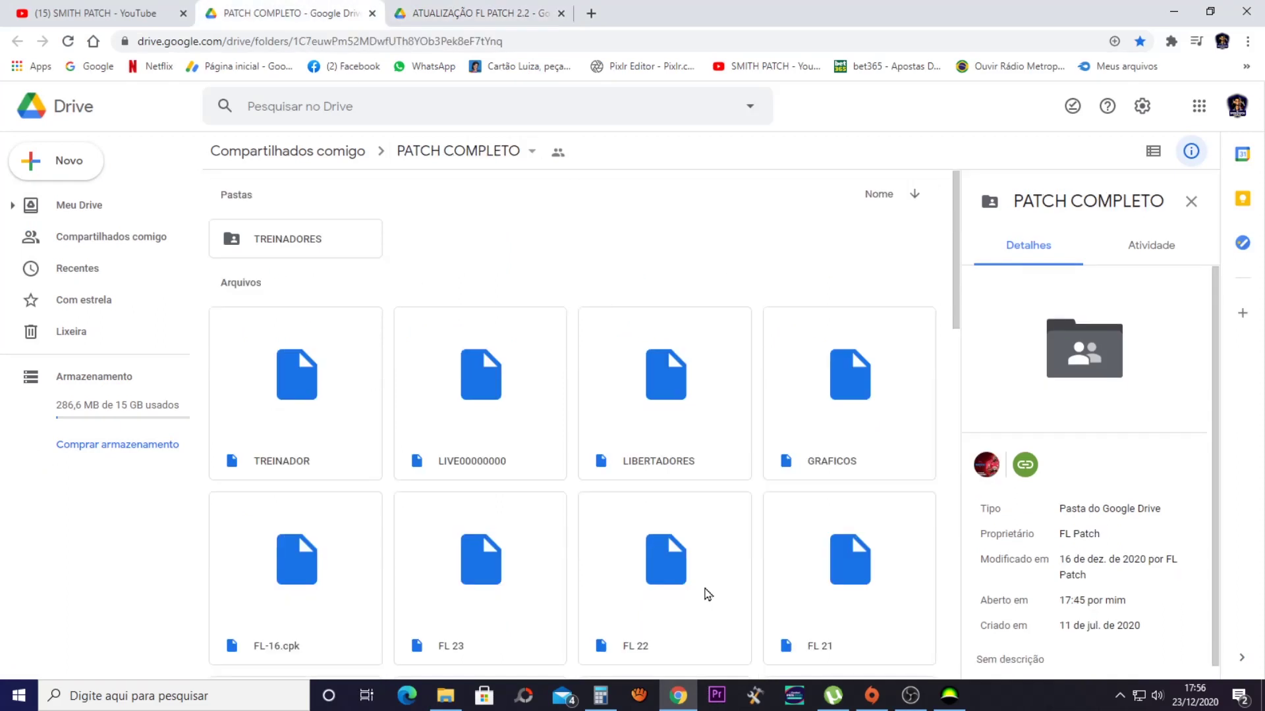
drag(962, 226, 993, 206)
View the uploaded FL PATCH 2.2 videos on the SMITH PATCH YouTube channel page
click(131, 10)
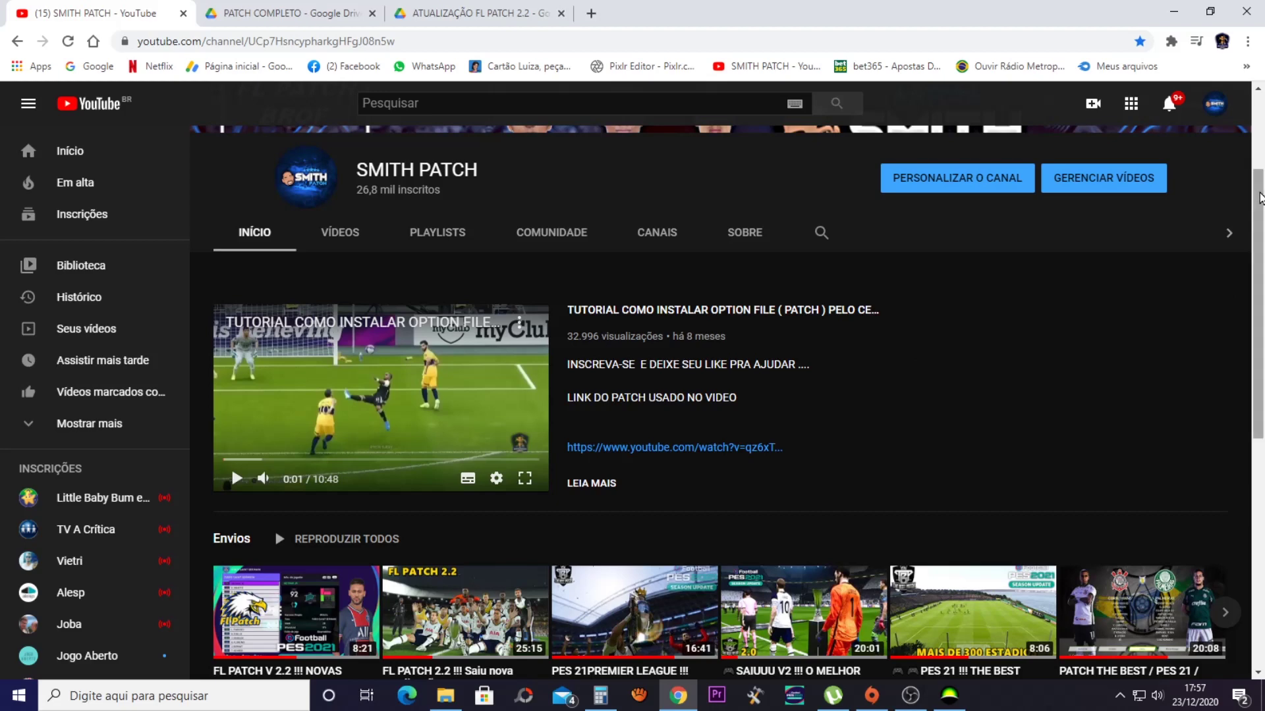
scroll(231, 465, down, 2)
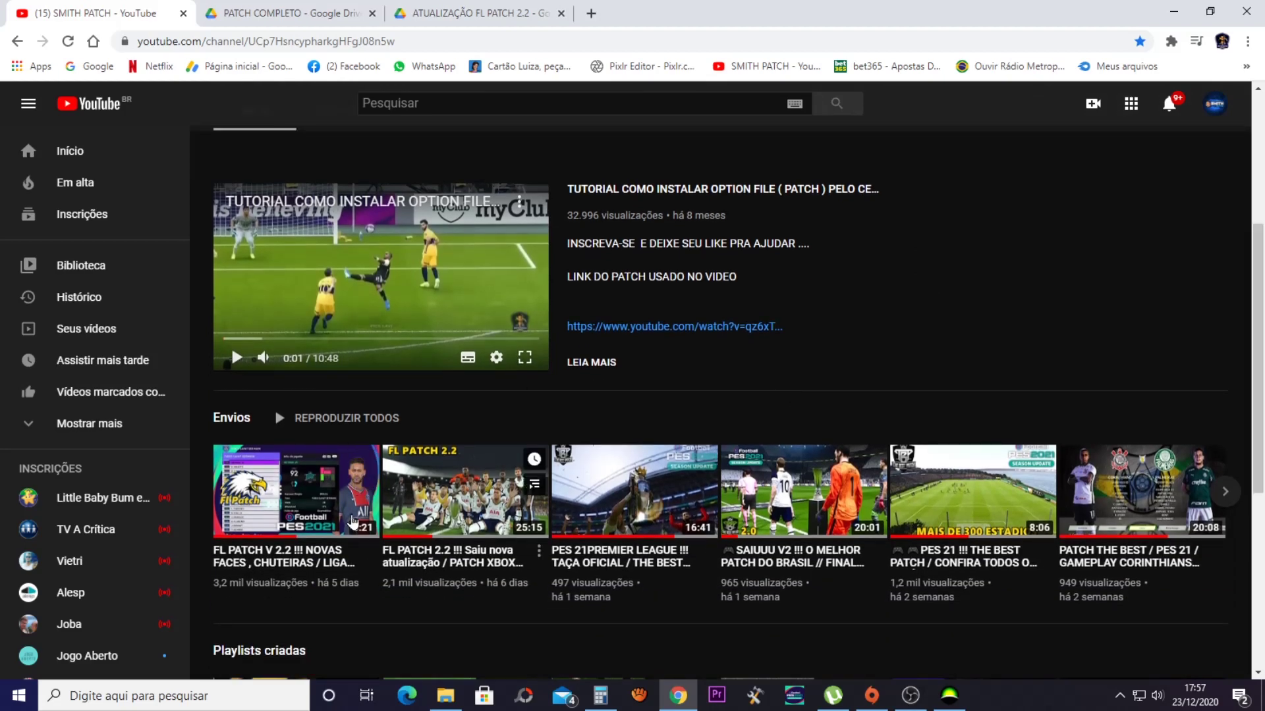
mouse_move(469, 502)
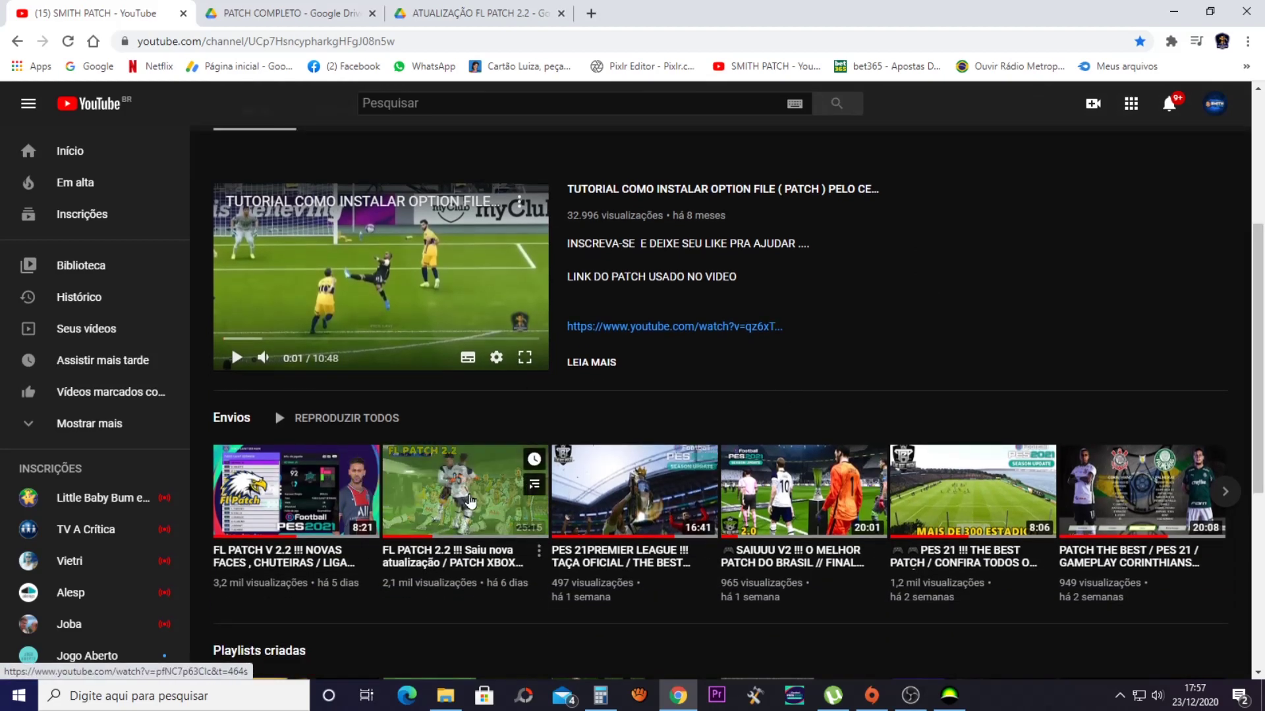